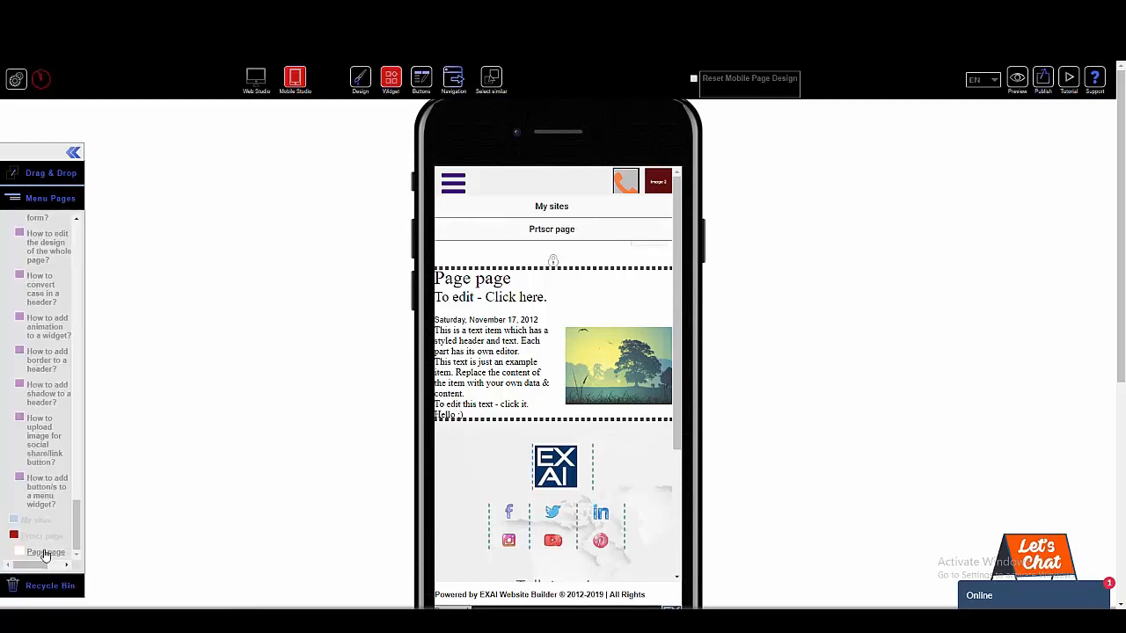
- Add Page page, How to add button/s to a menu widget? and How to upload image for social share/link button? to the menu, moving Prtscr page last
click(45, 552)
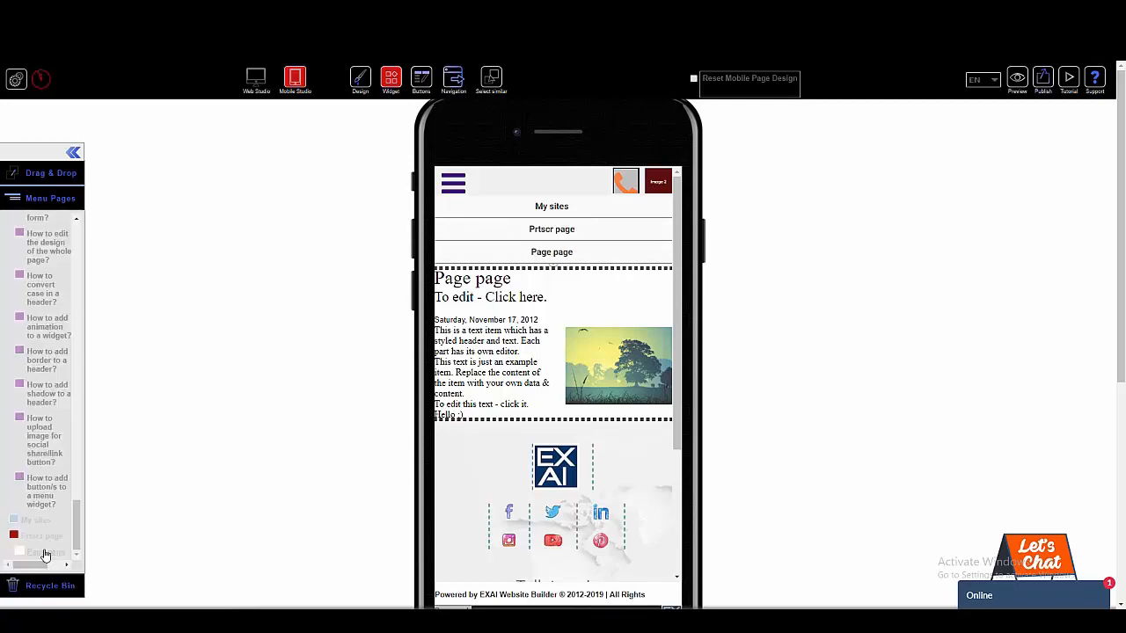
click(56, 494)
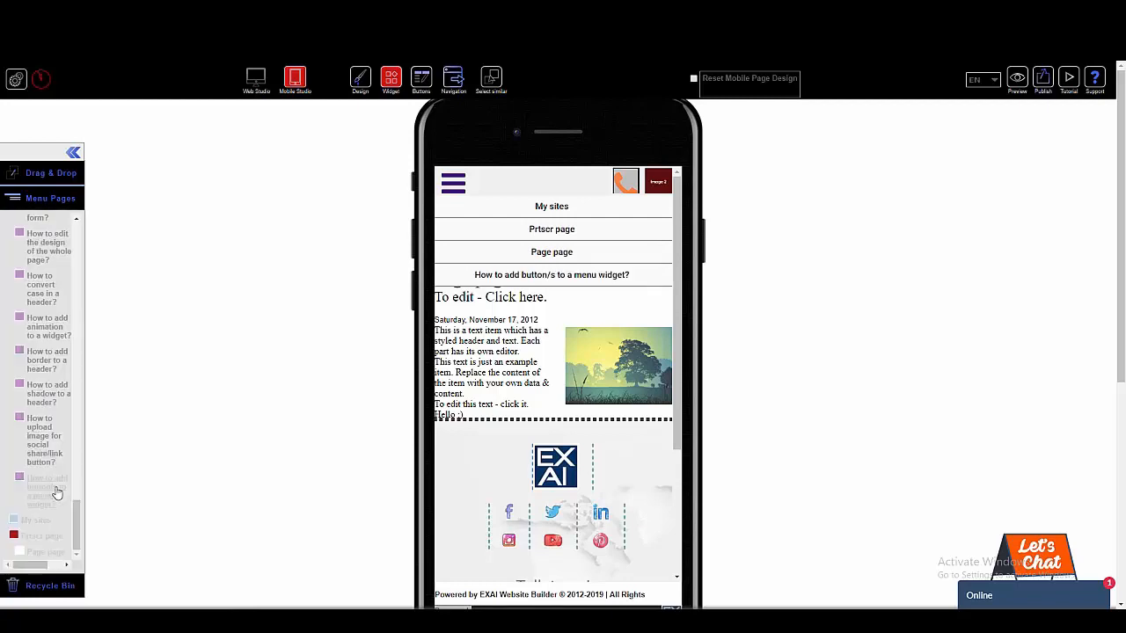
click(52, 443)
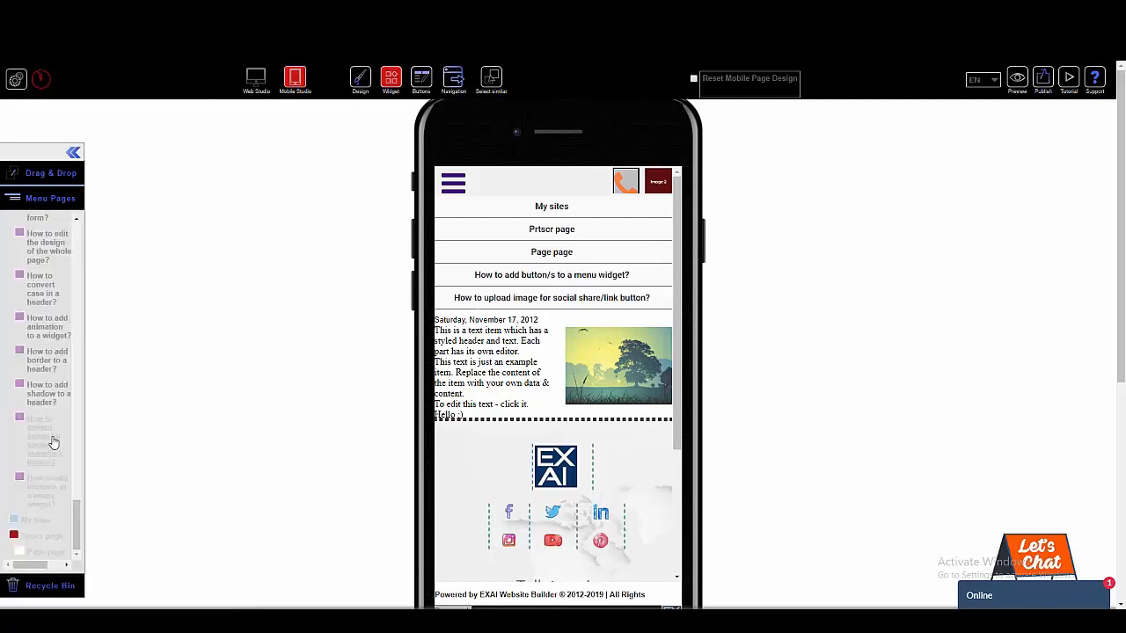
click(50, 540)
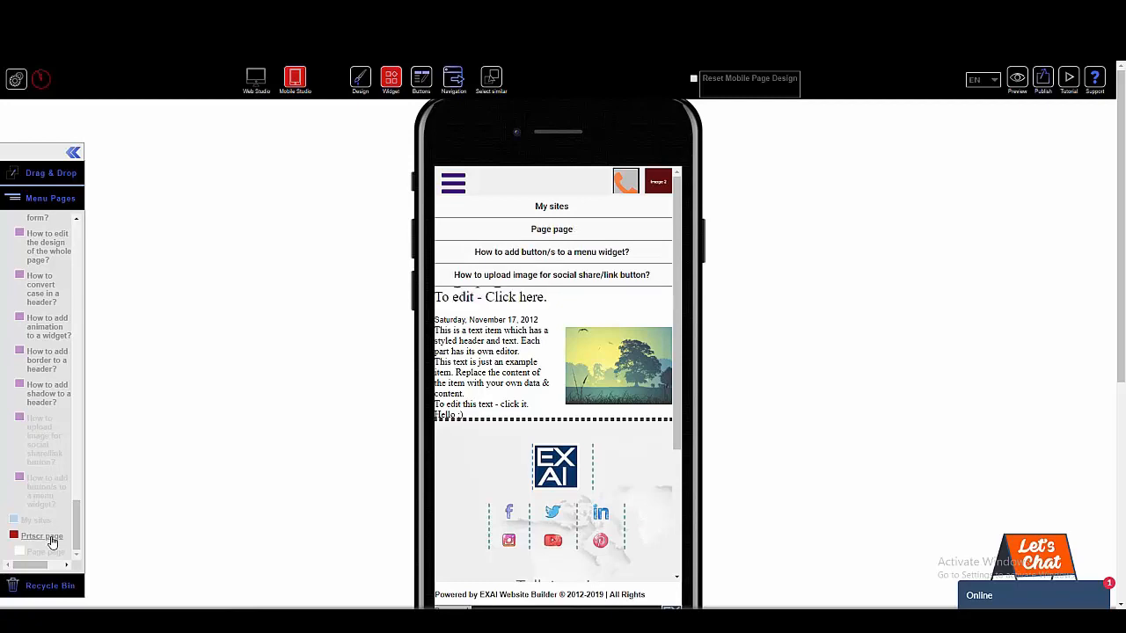
click(49, 538)
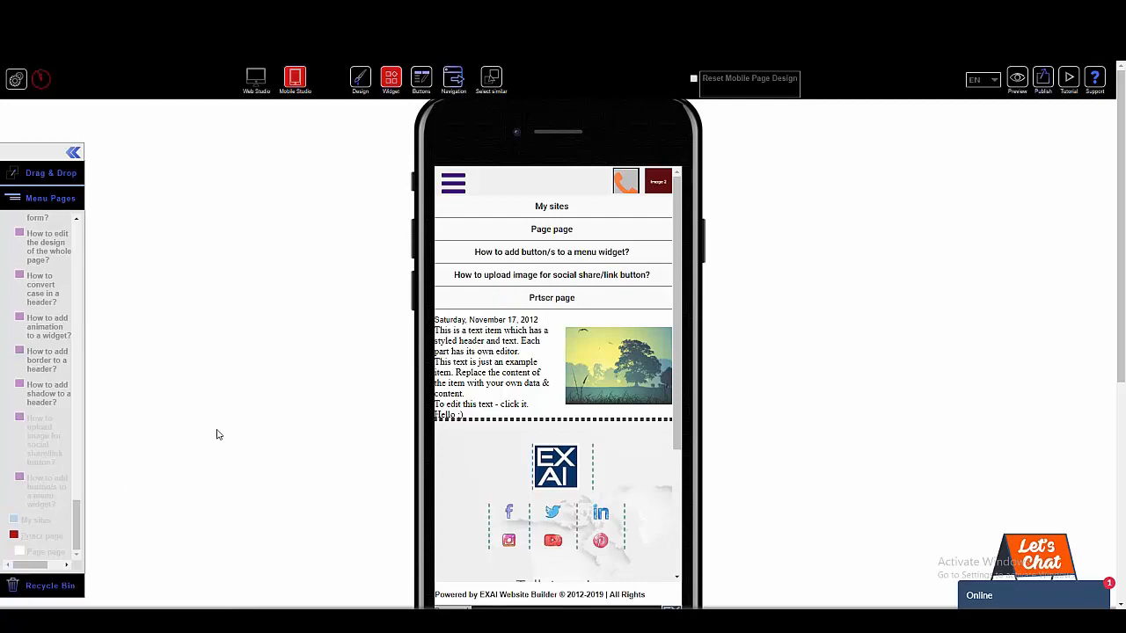
- Open the mobile menu widget for editing and set the menu height to 50 px in its general settings
mouse_move(611, 258)
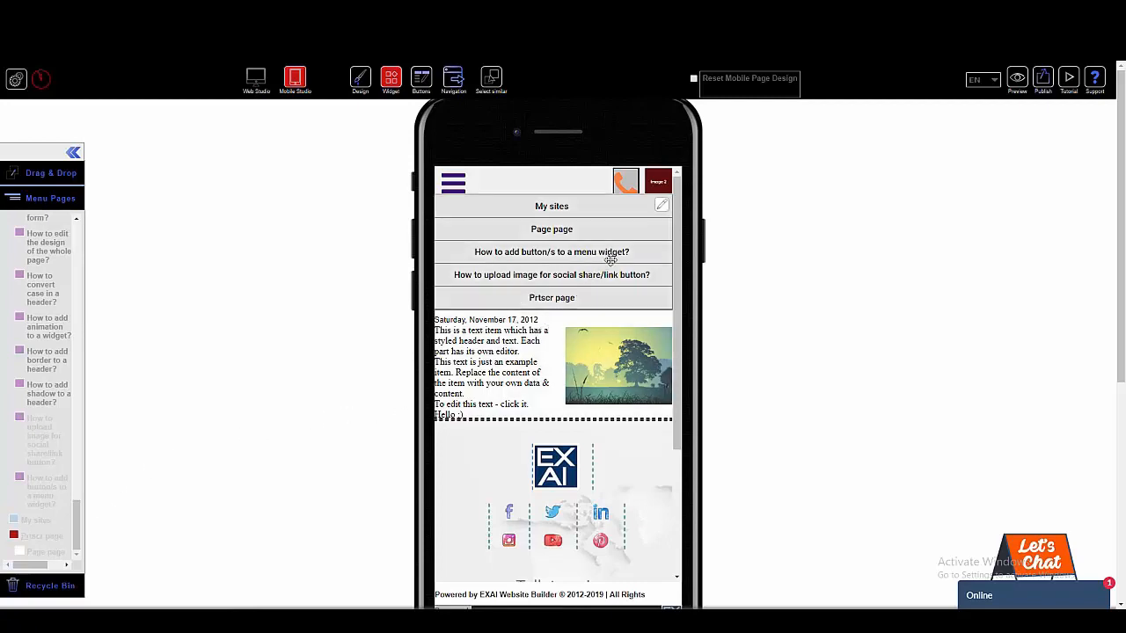
click(663, 208)
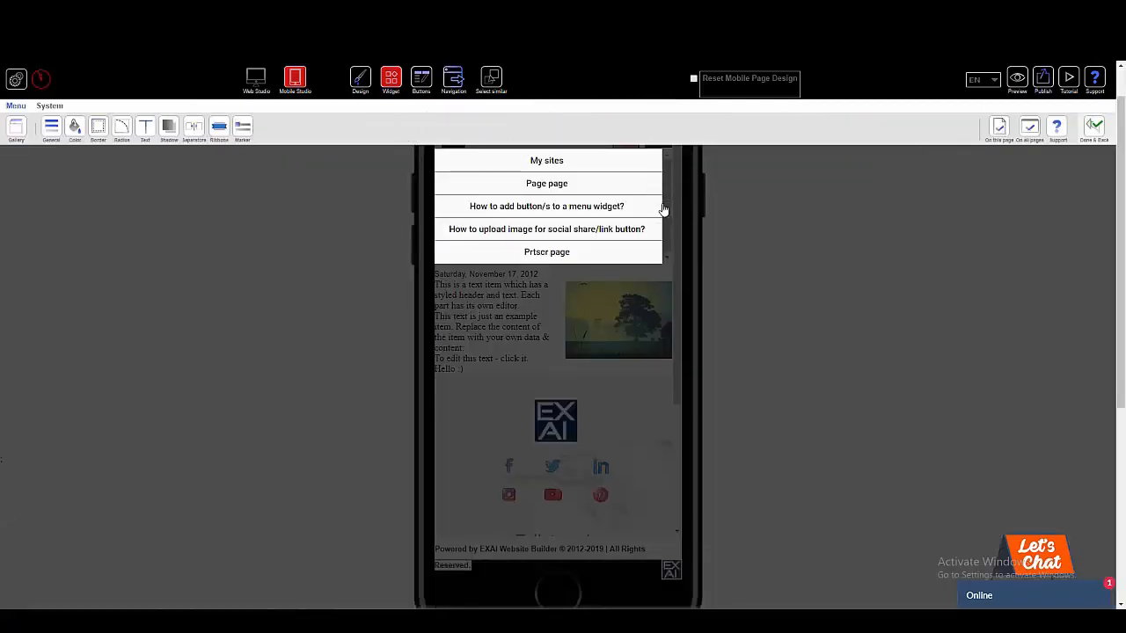
scroll(664, 208, up, 1)
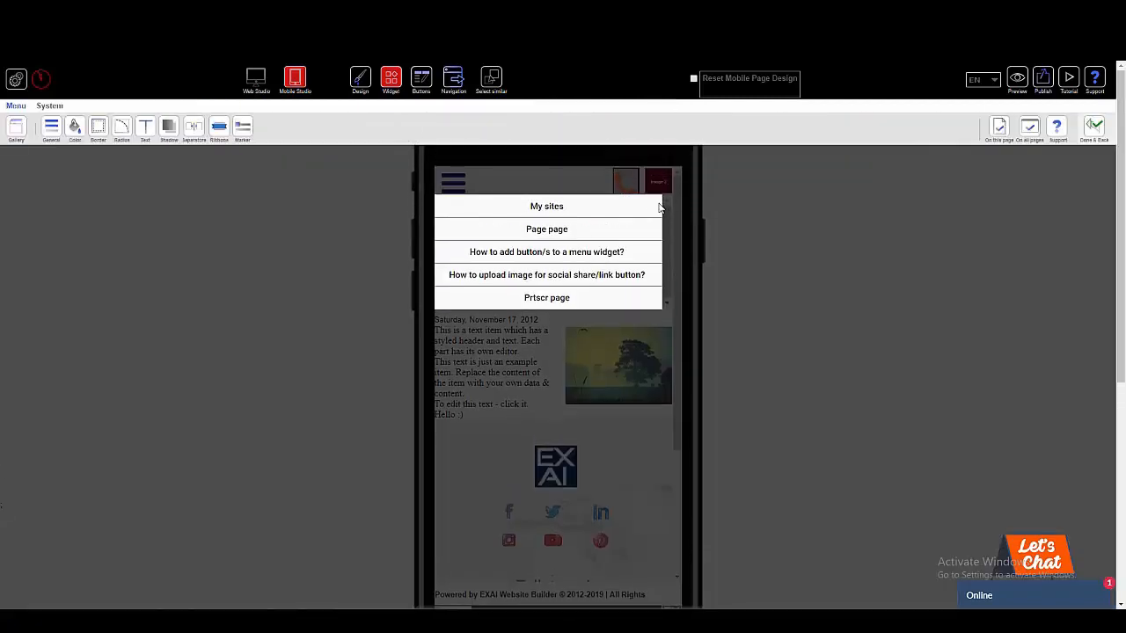
click(51, 127)
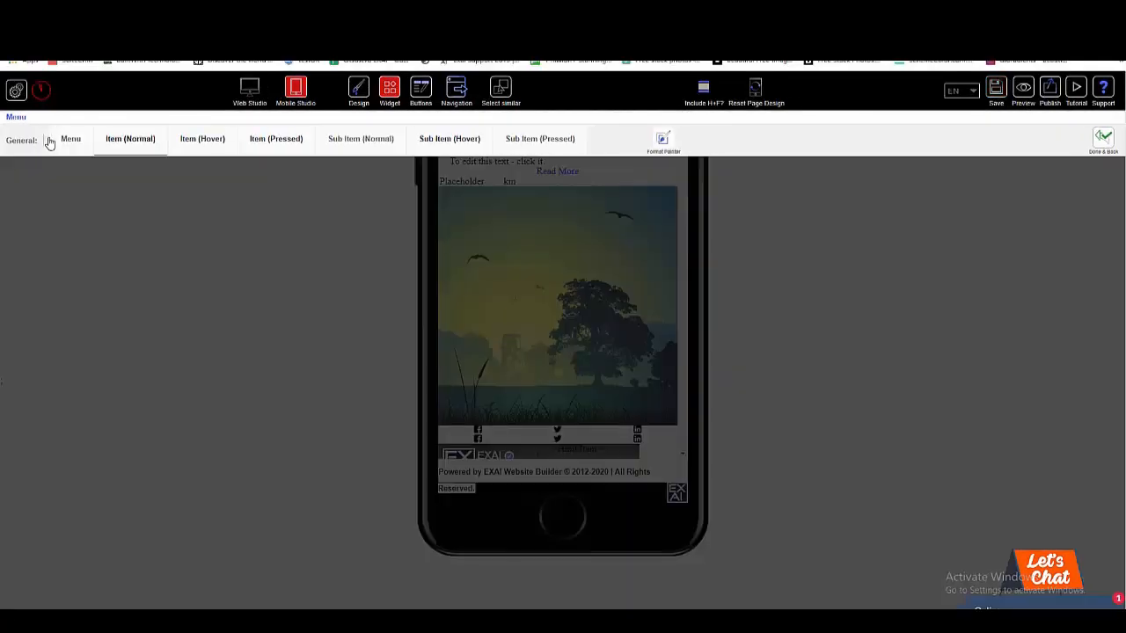
click(72, 141)
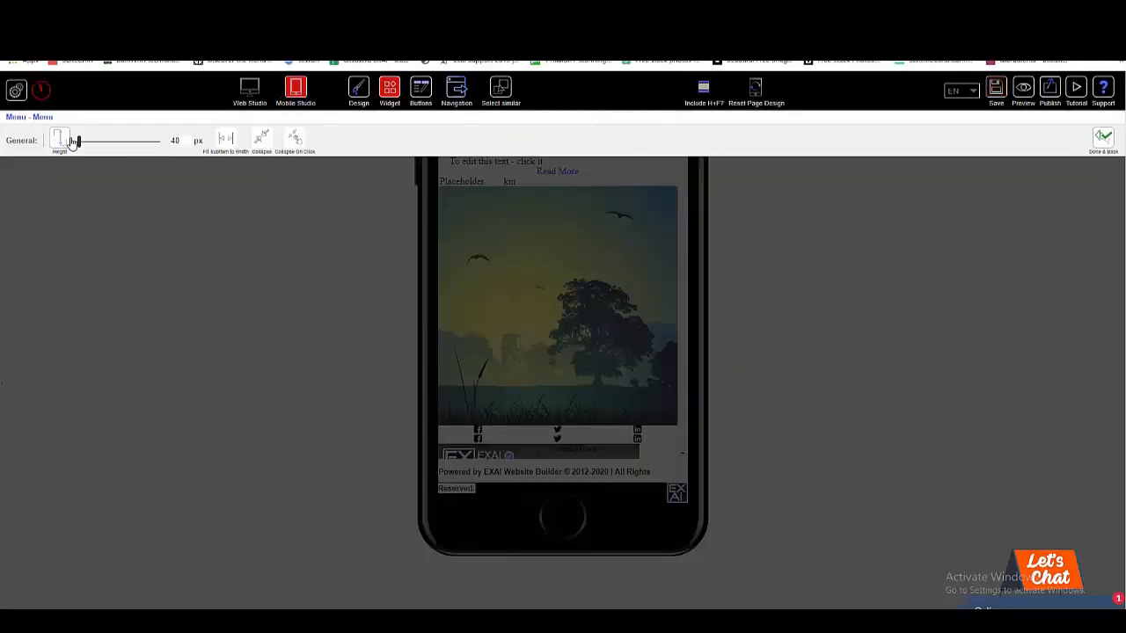
double_click(180, 141)
text(50)
click(199, 124)
click(1105, 139)
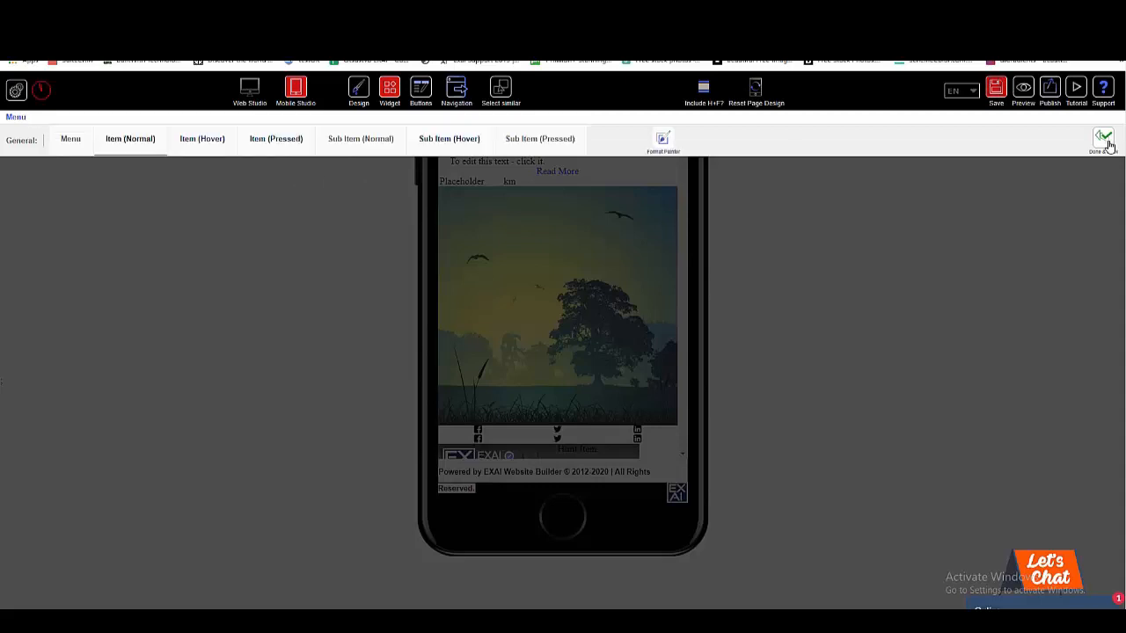
- Set the text color of the menu's Item (Normal) state to black from the basic colors
click(139, 155)
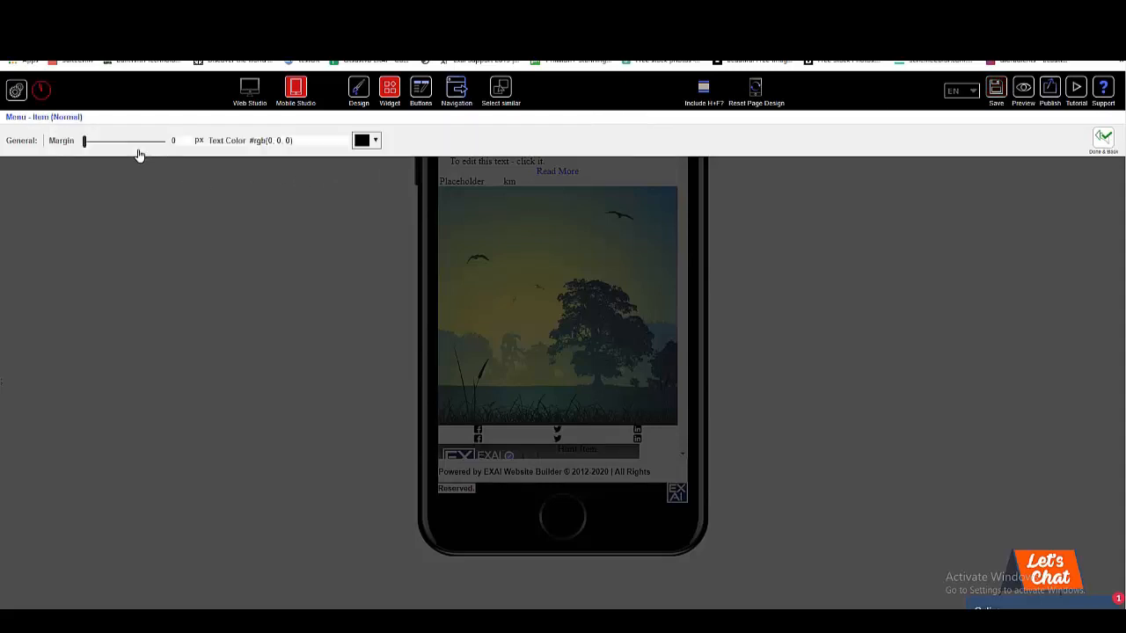
click(375, 141)
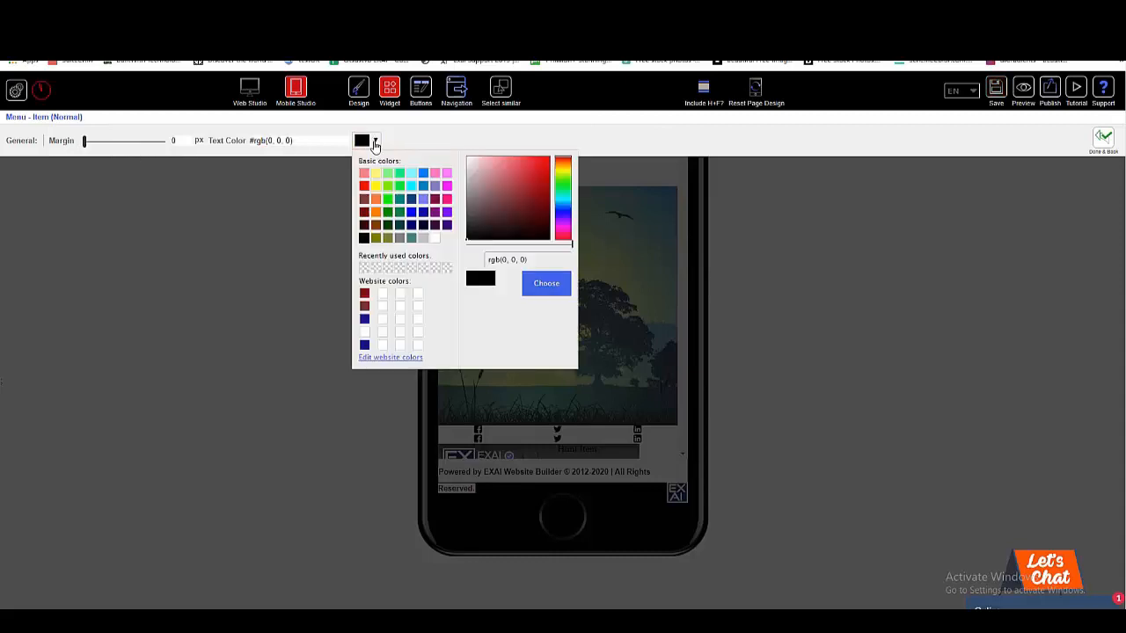
click(364, 240)
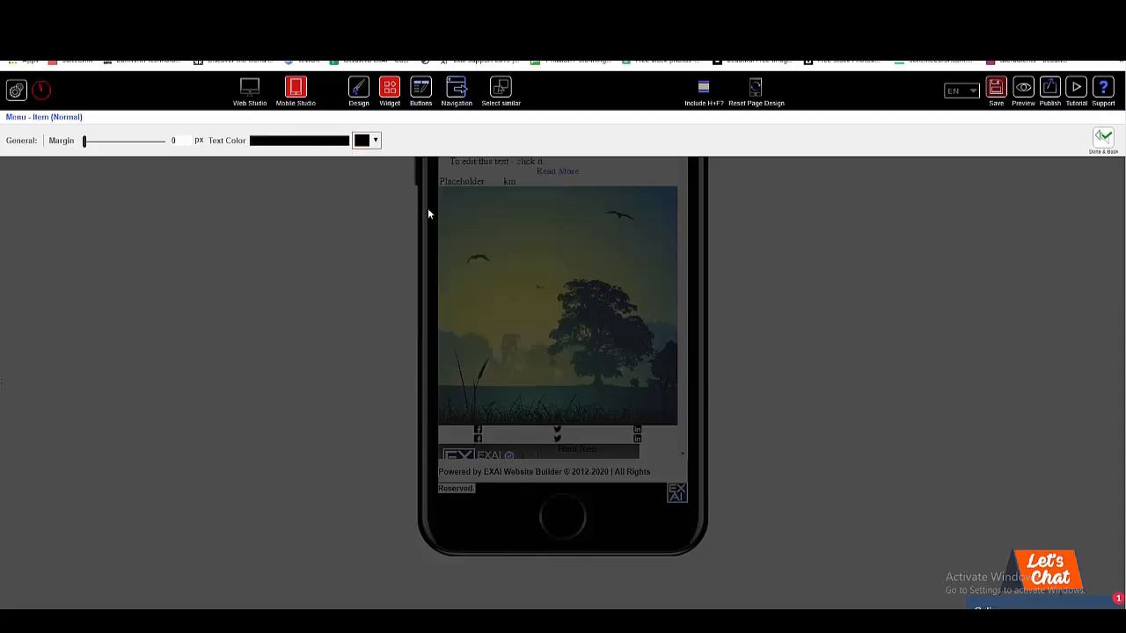
click(1105, 139)
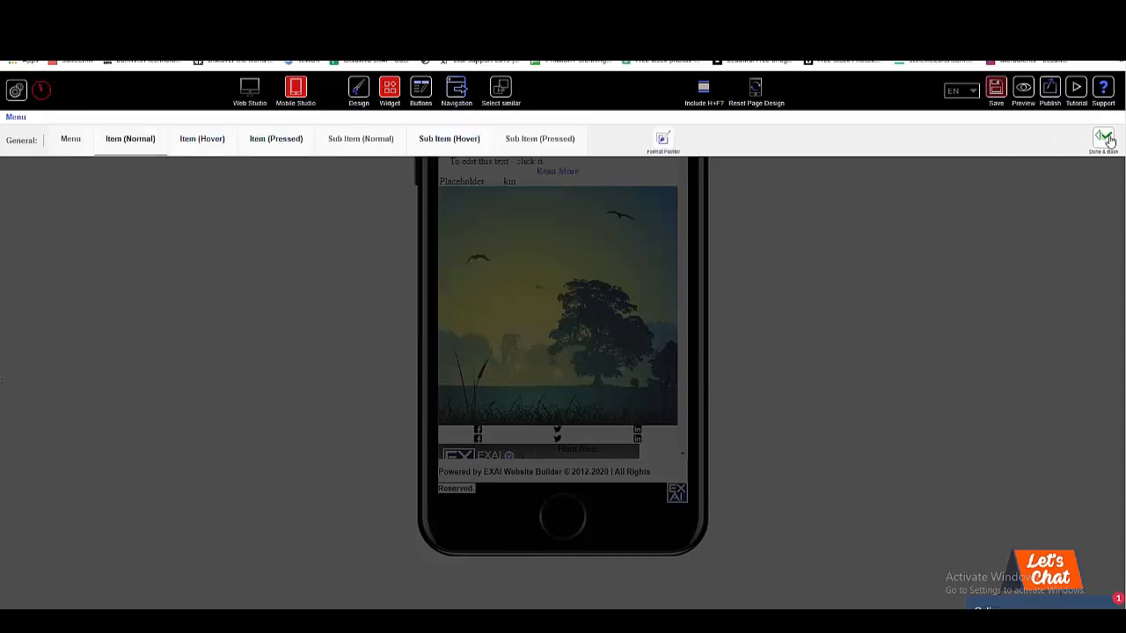
- Set the text color of the menu's Item (Hover) state to black and return to the main menu widget settings
click(207, 143)
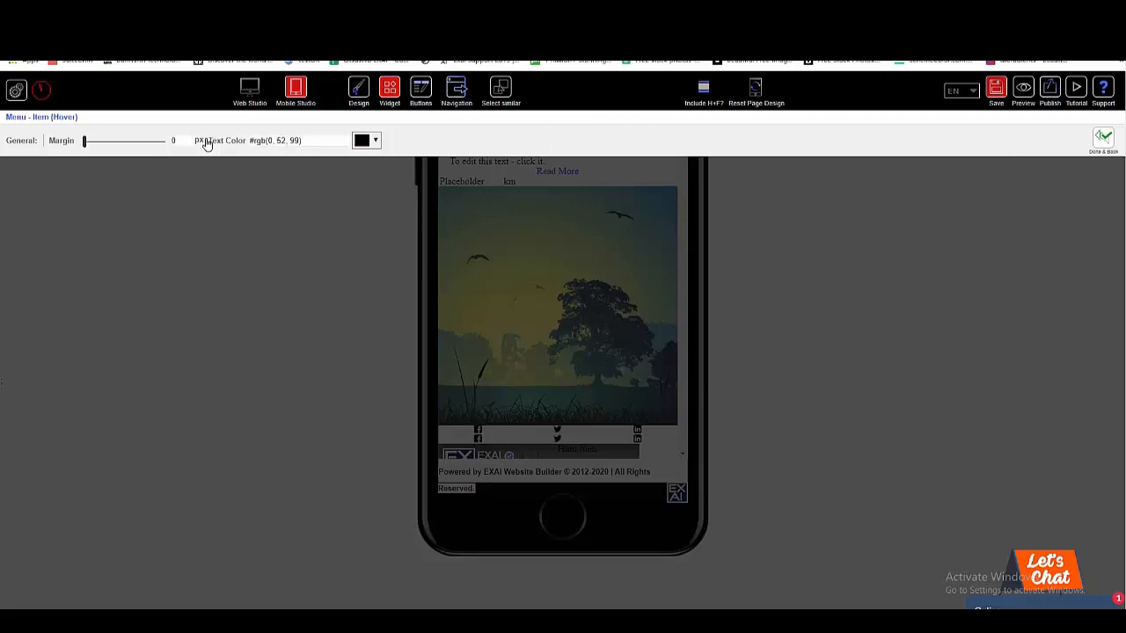
click(370, 141)
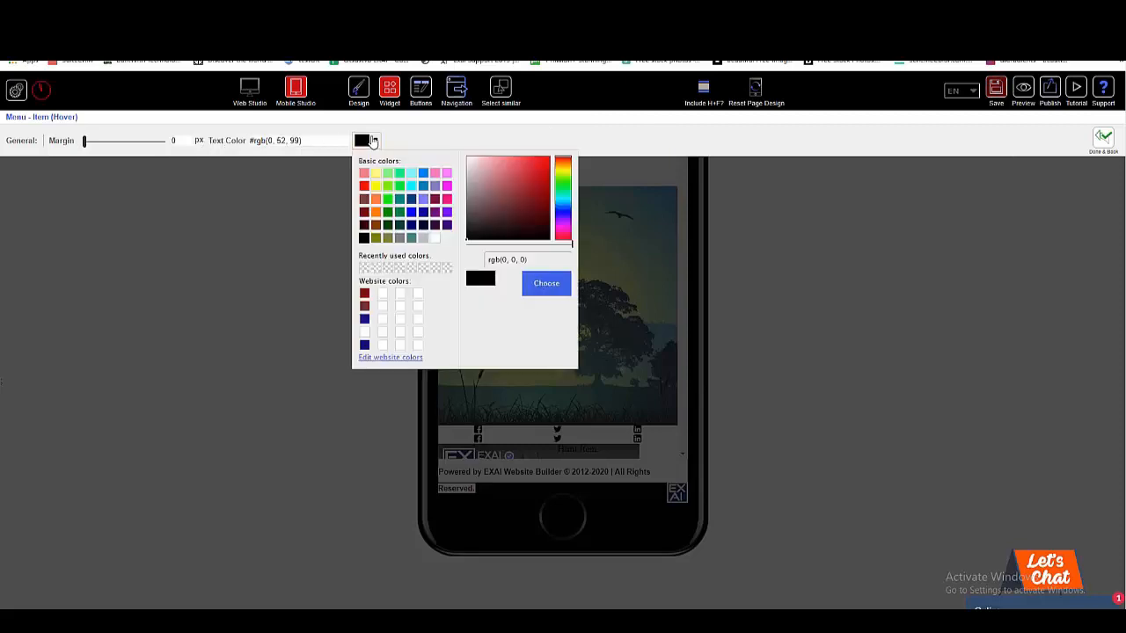
click(365, 238)
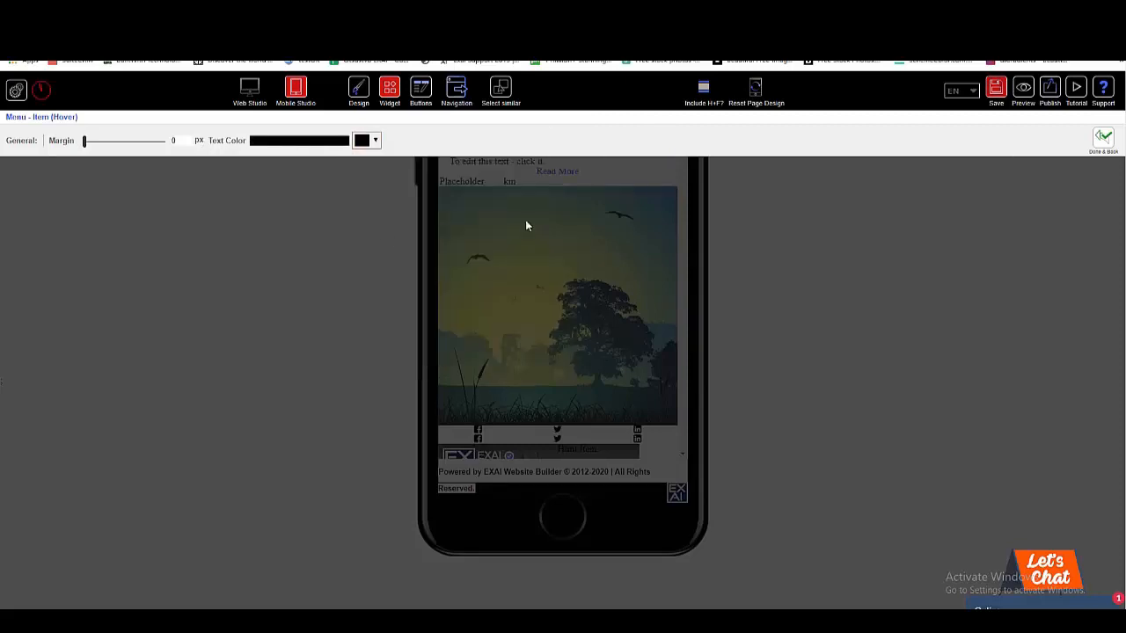
click(1110, 147)
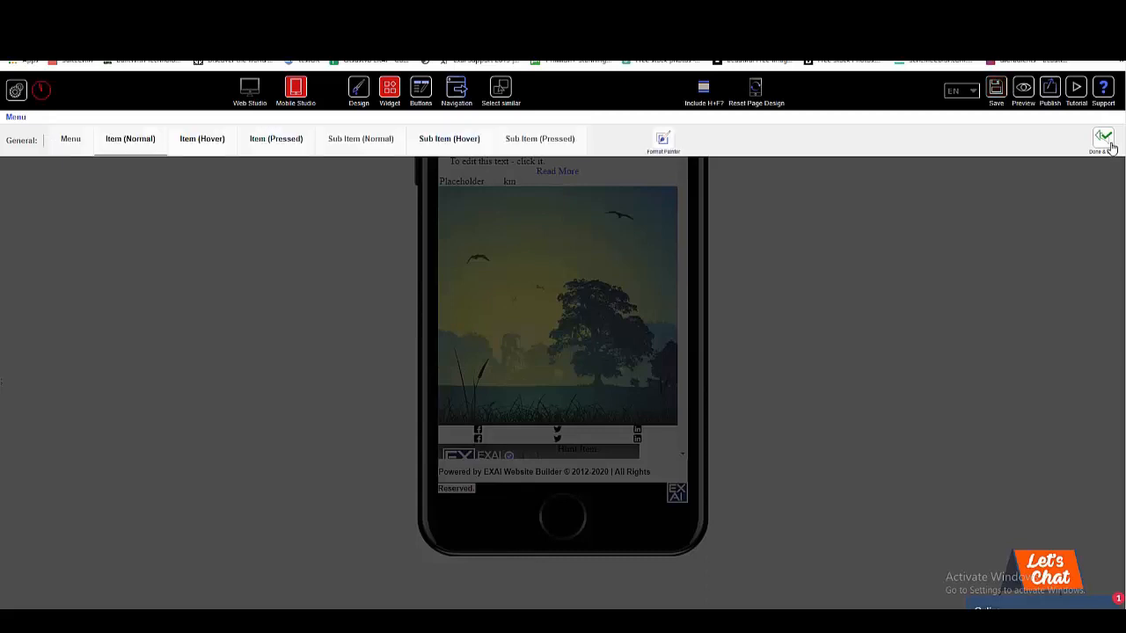
click(1106, 141)
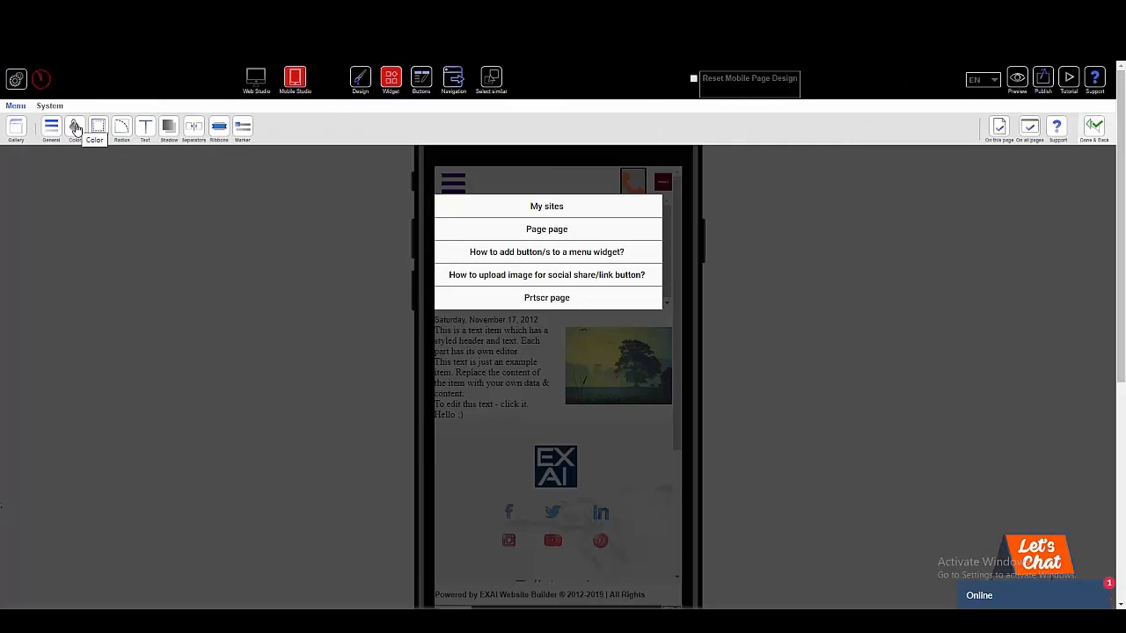
- Change the font family of the menu text to Asap
click(146, 131)
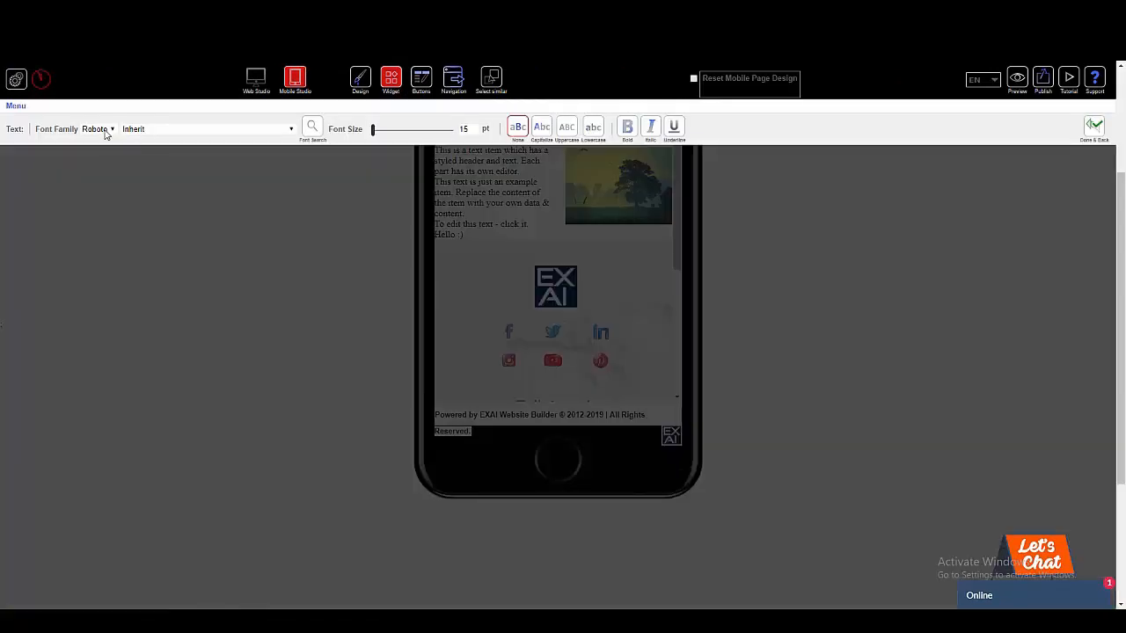
click(105, 132)
click(105, 132)
click(106, 132)
click(94, 150)
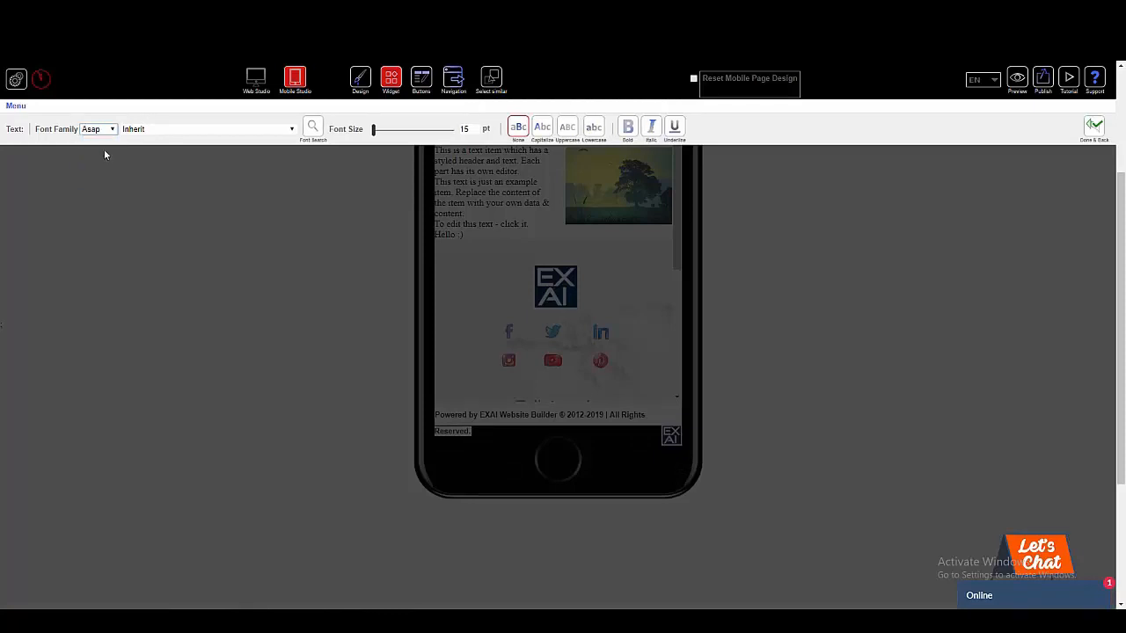
- Try the Slightly-Oblique(3) Regular(400) Condensed(5) style on the menu text, and settle on Regular(1) ExraBold(800) Condensed(5)
click(170, 132)
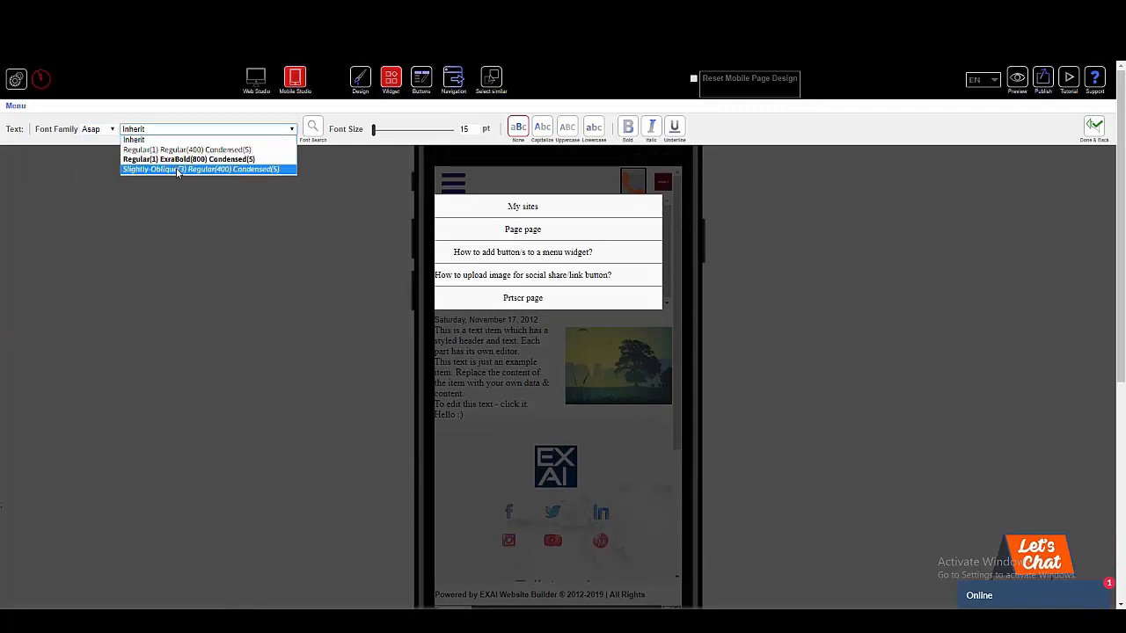
click(177, 170)
click(193, 129)
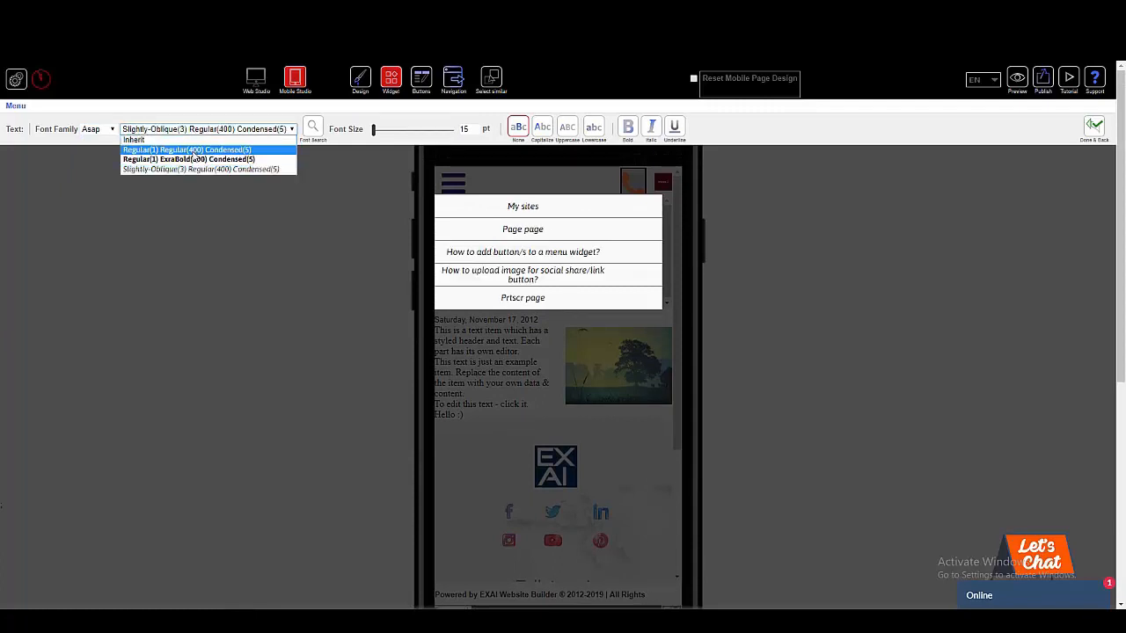
click(193, 160)
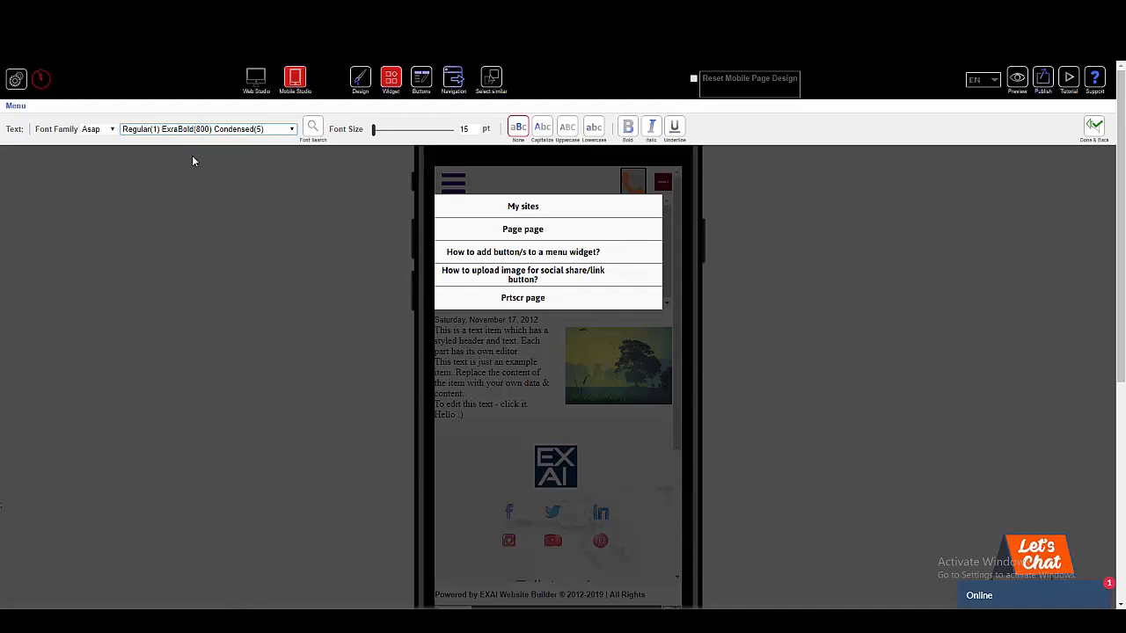
- Try font sizes of 20 pt and 12 pt for the menu text, and set it to 14 pt
double_click(464, 129)
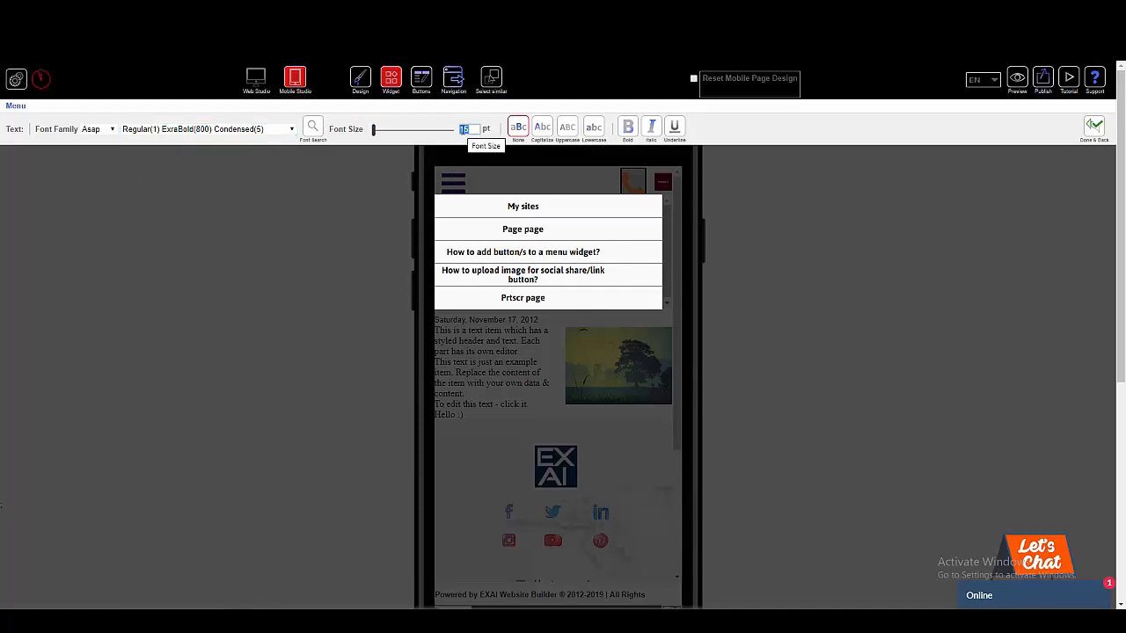
text(20)
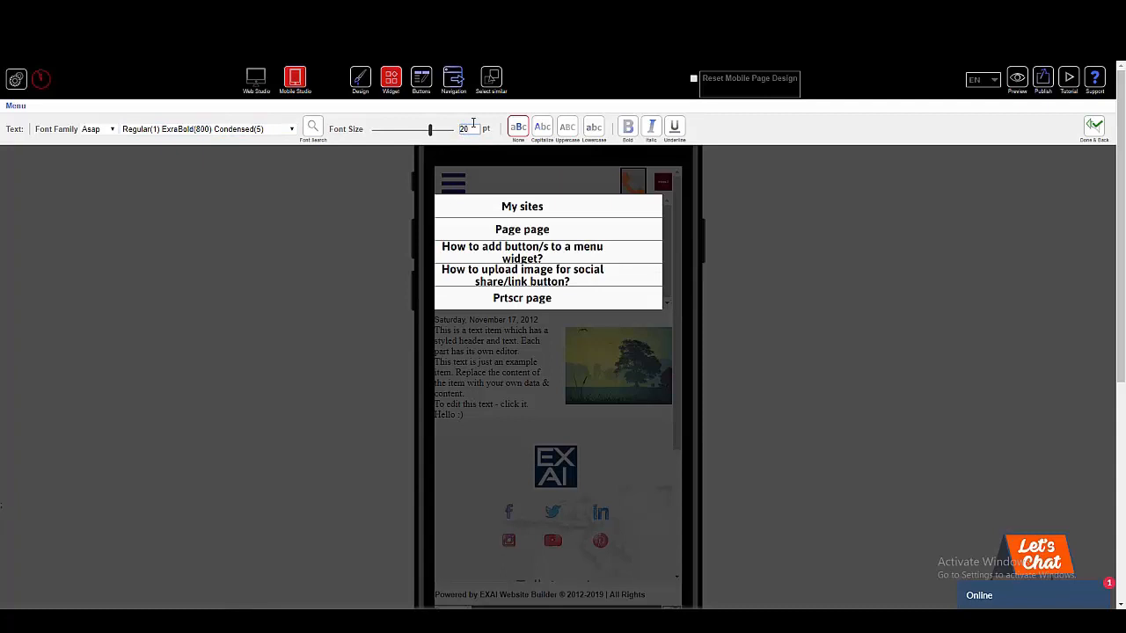
drag(471, 132, 450, 141)
text(12)
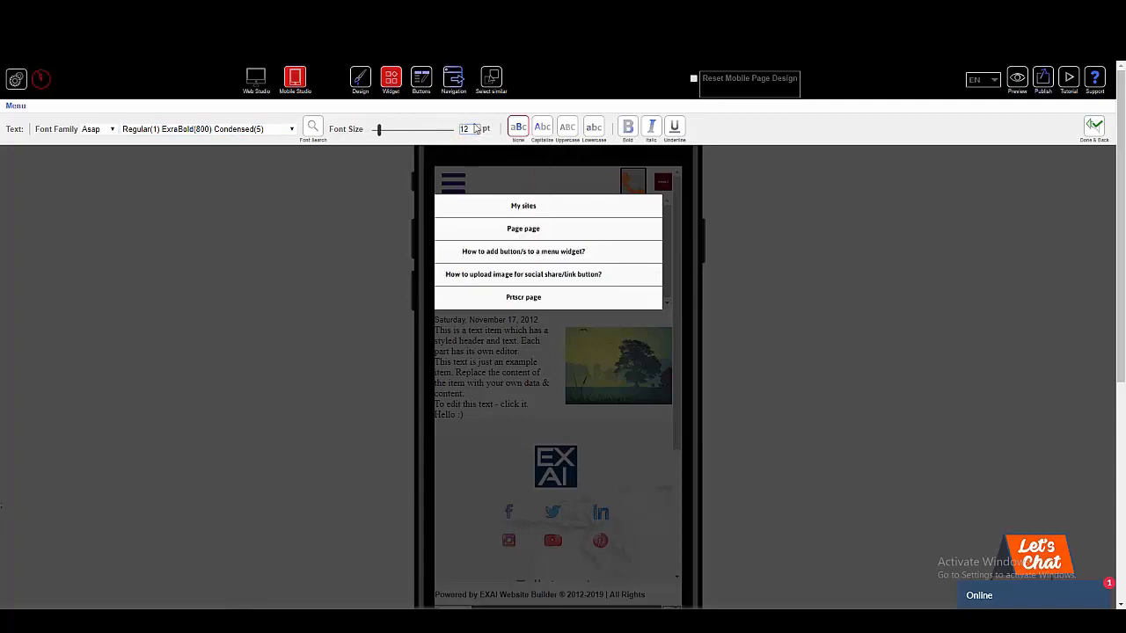
double_click(462, 130)
text(14)
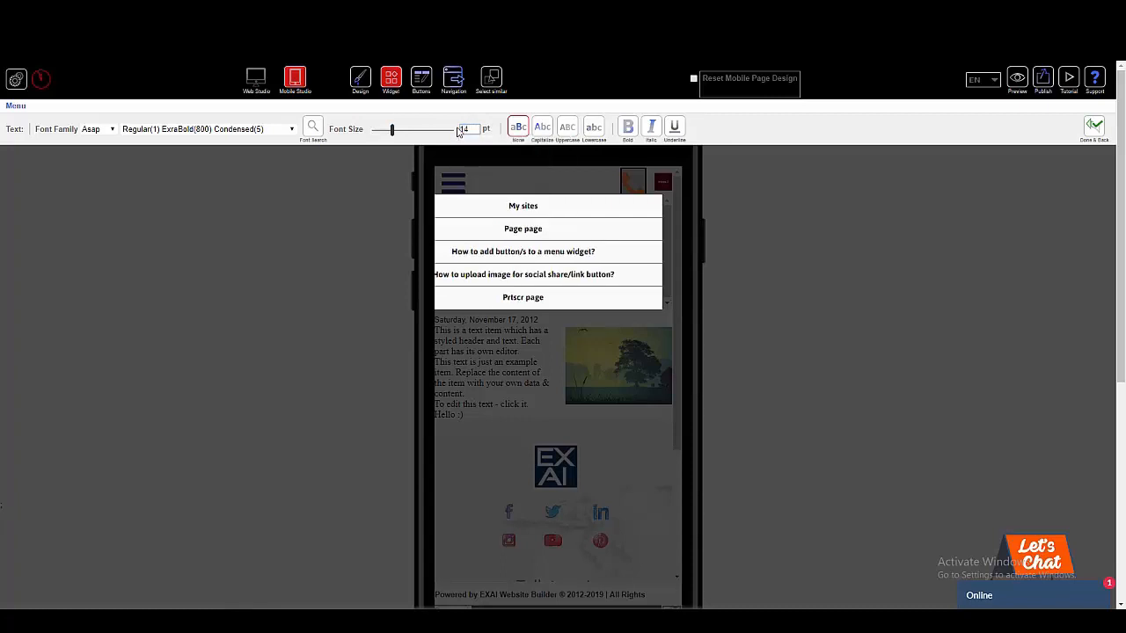
- Try capitalized and uppercase lettering on the menu items, and set the text to lowercase
click(543, 127)
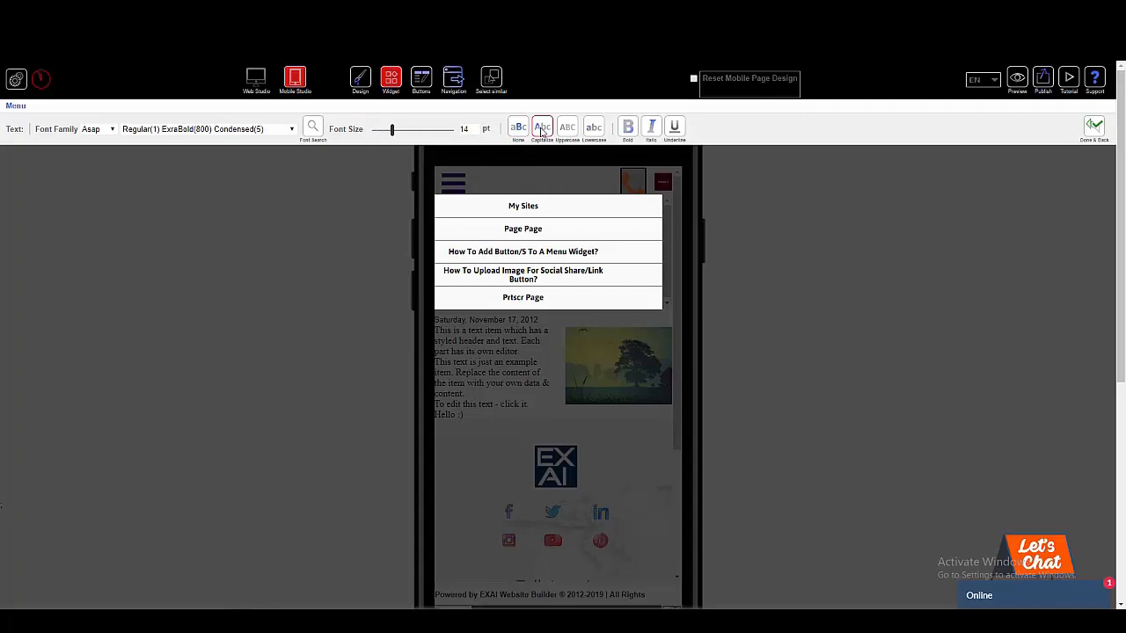
click(571, 132)
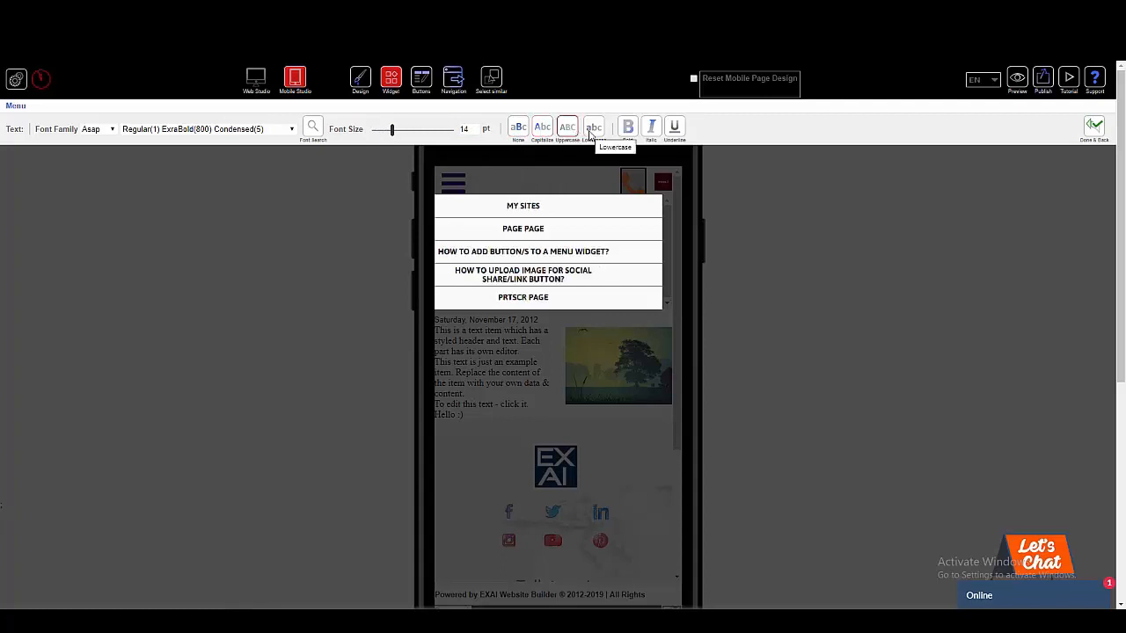
click(593, 129)
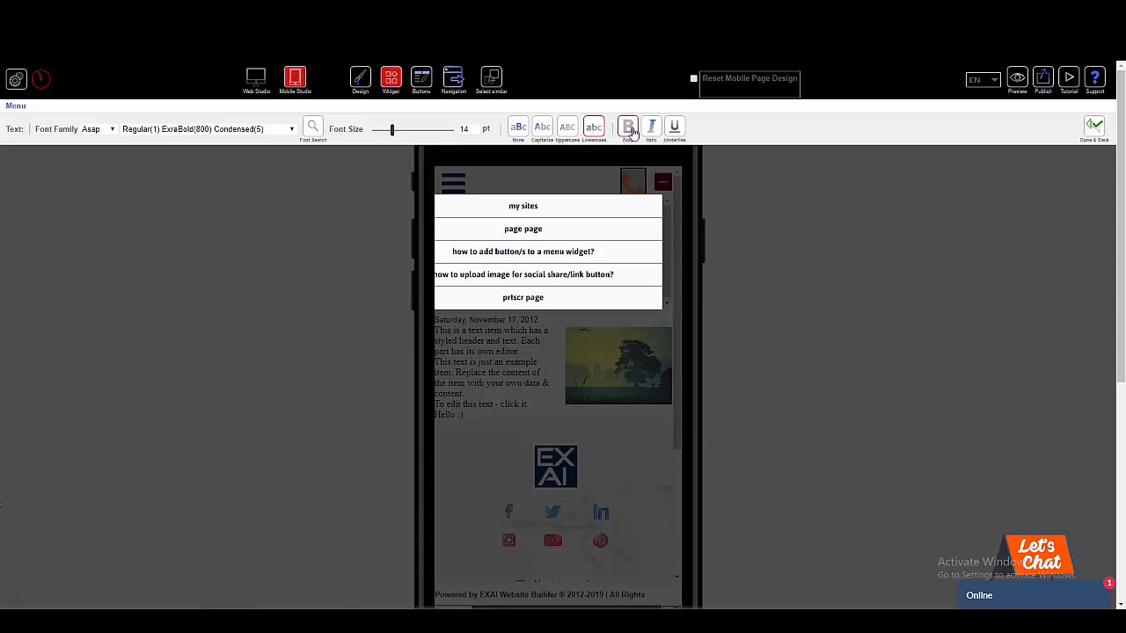
- Try italic and underline formatting on the menu text, and turn both off again
click(651, 129)
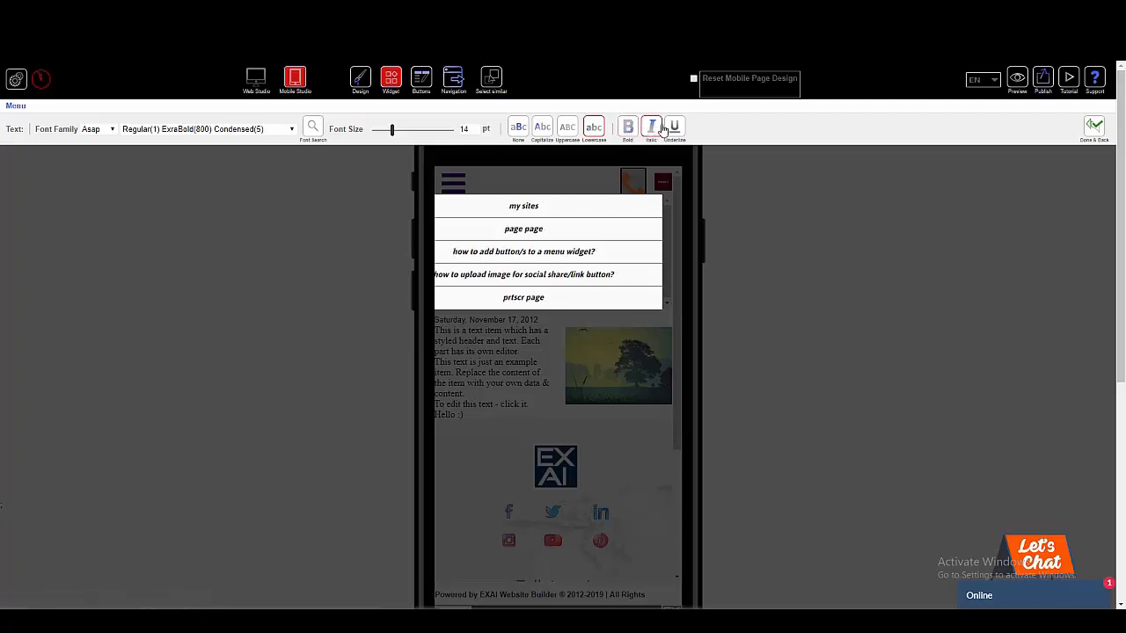
click(673, 130)
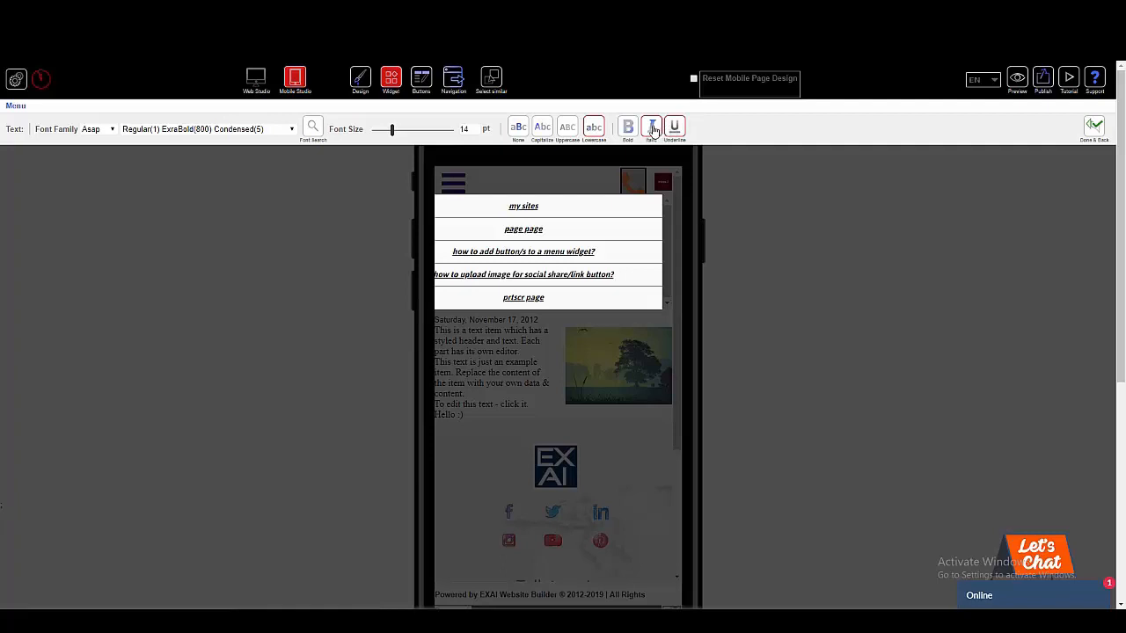
click(651, 130)
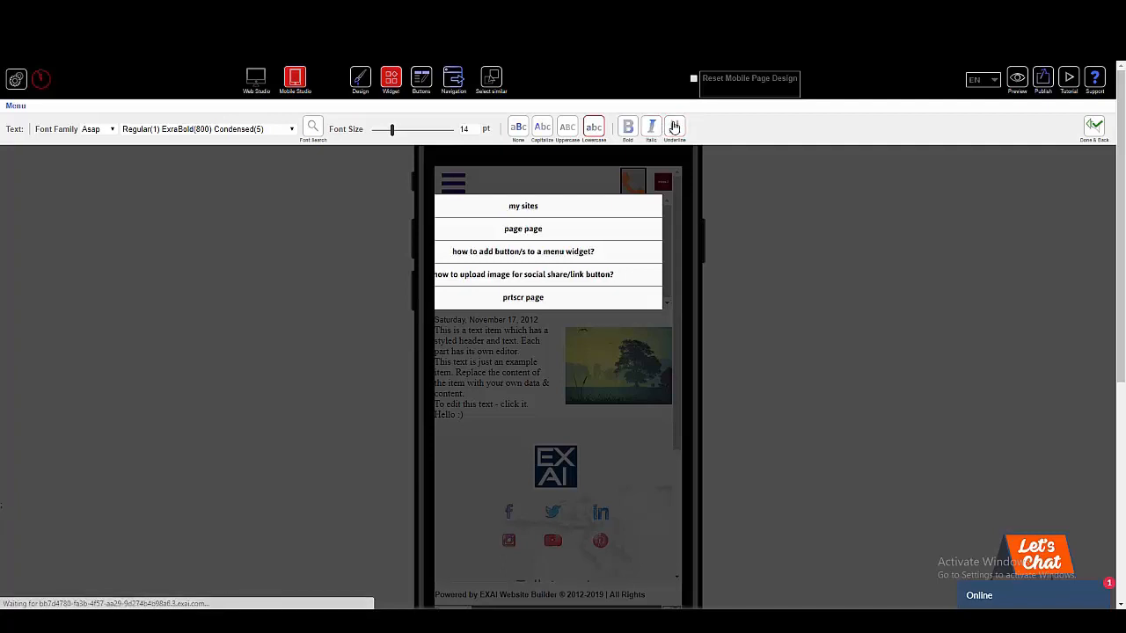
- Try italic formatting on the menu text, and set its letter case to None
click(652, 128)
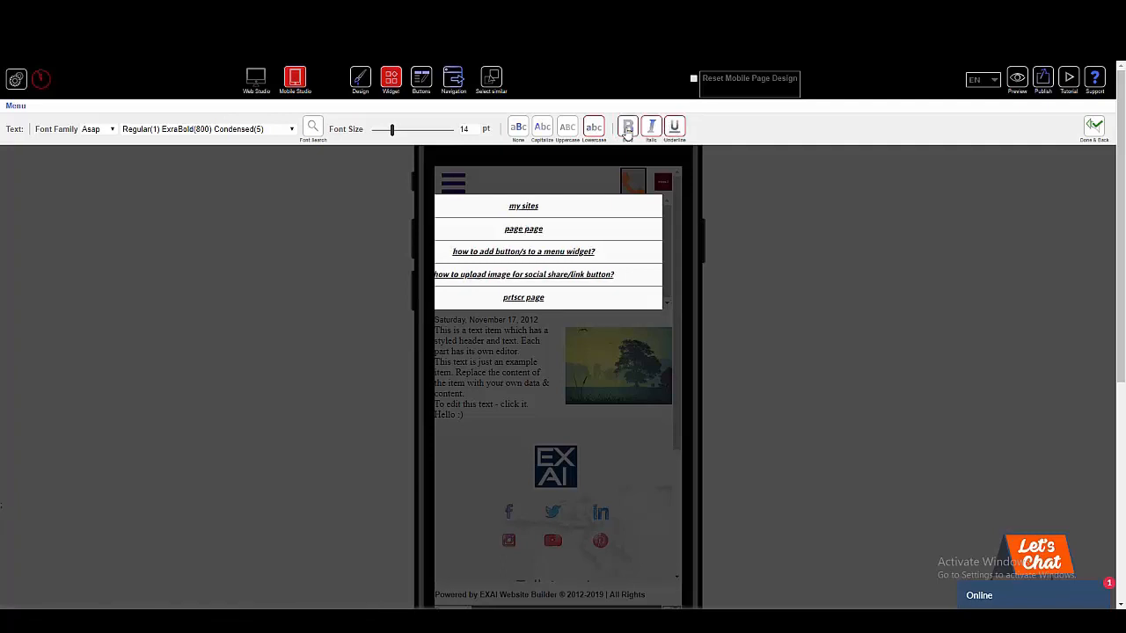
click(517, 127)
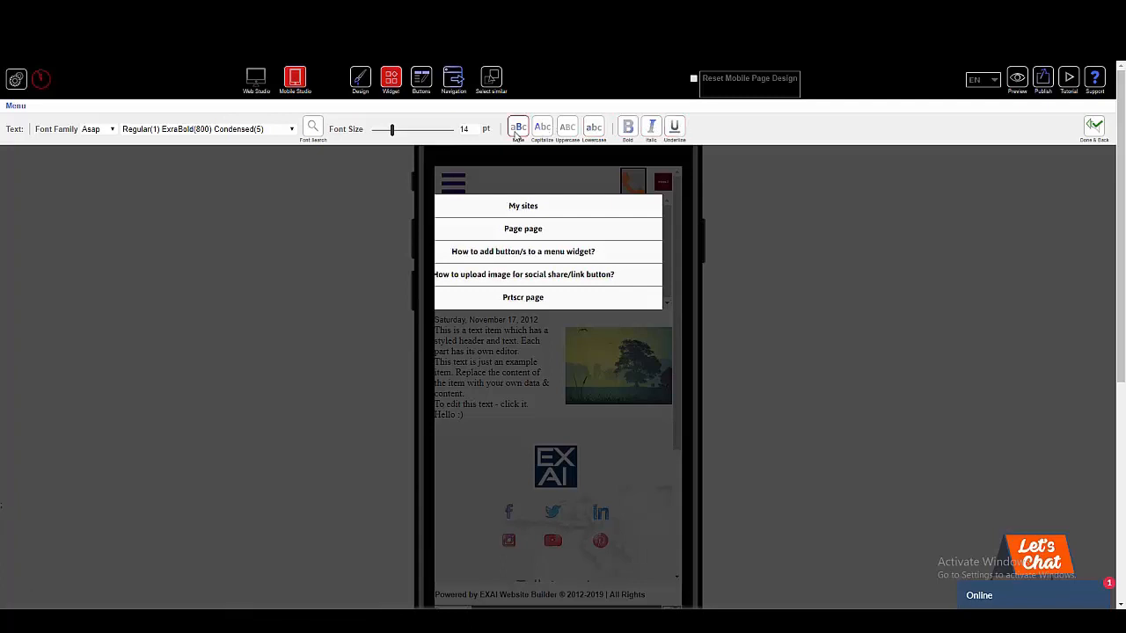
click(1099, 141)
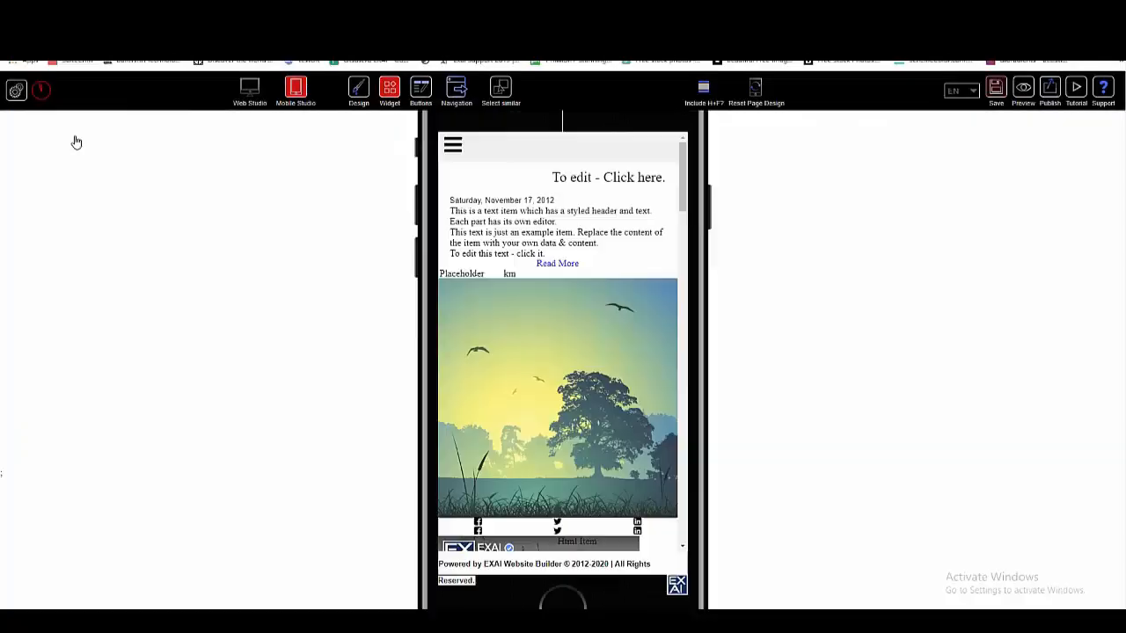
- Give the menu a solid orange background, rgb(255, 128, 0), in its color settings
click(76, 142)
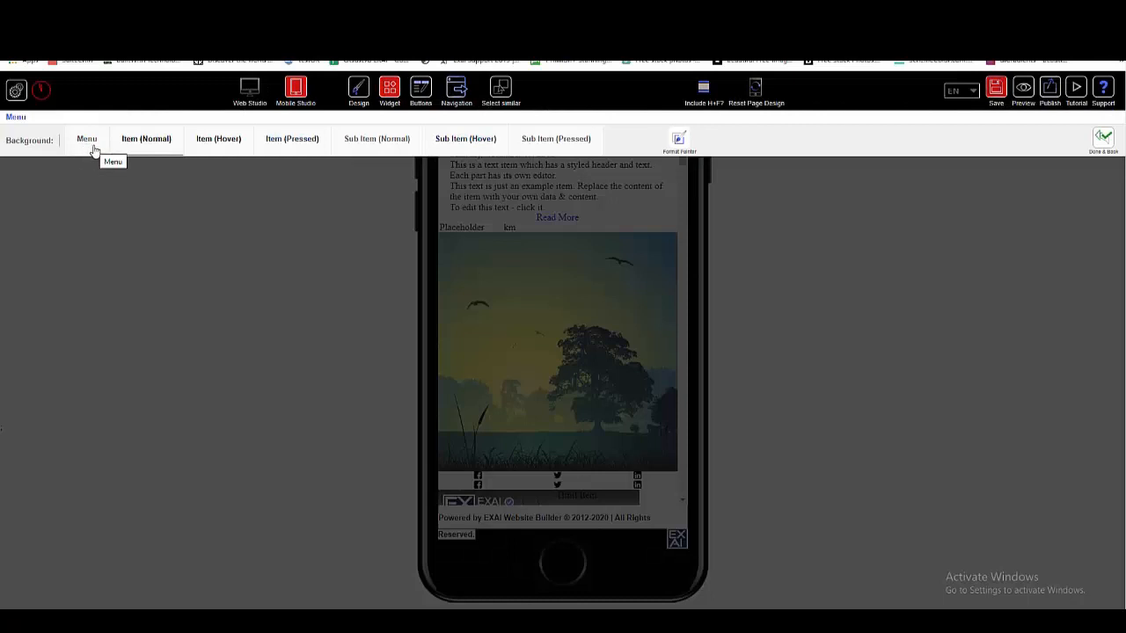
click(92, 146)
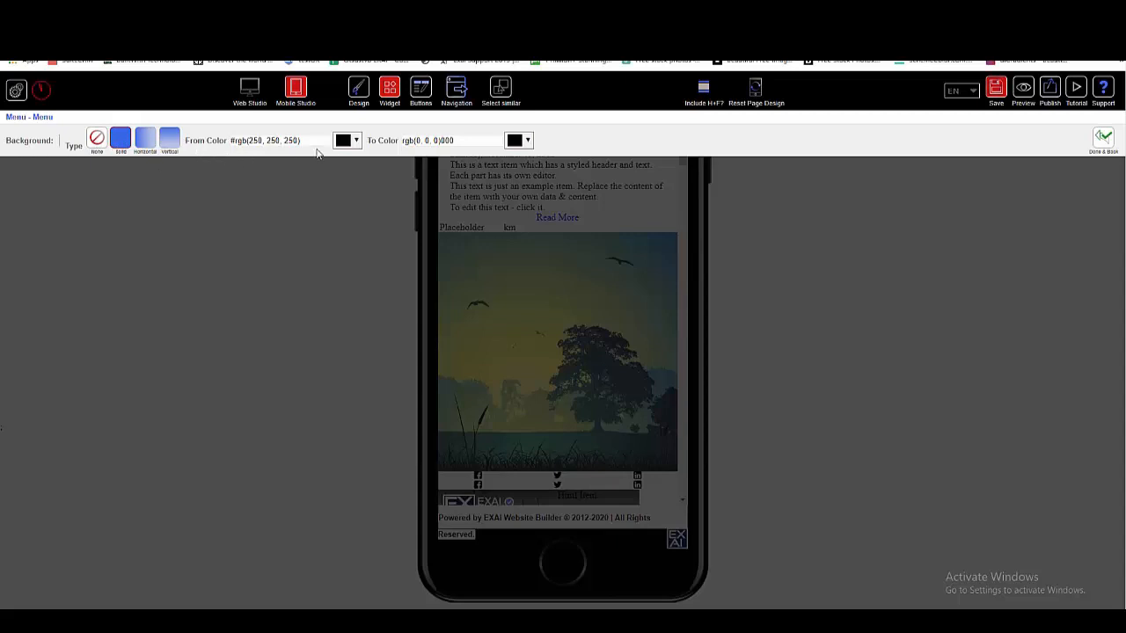
click(356, 143)
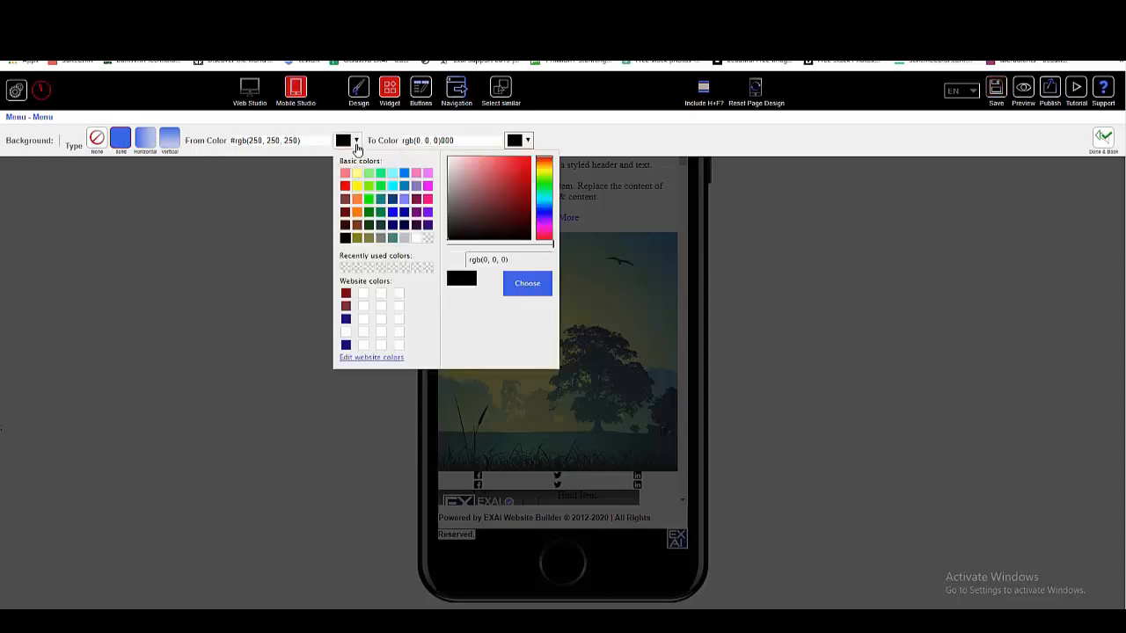
click(357, 212)
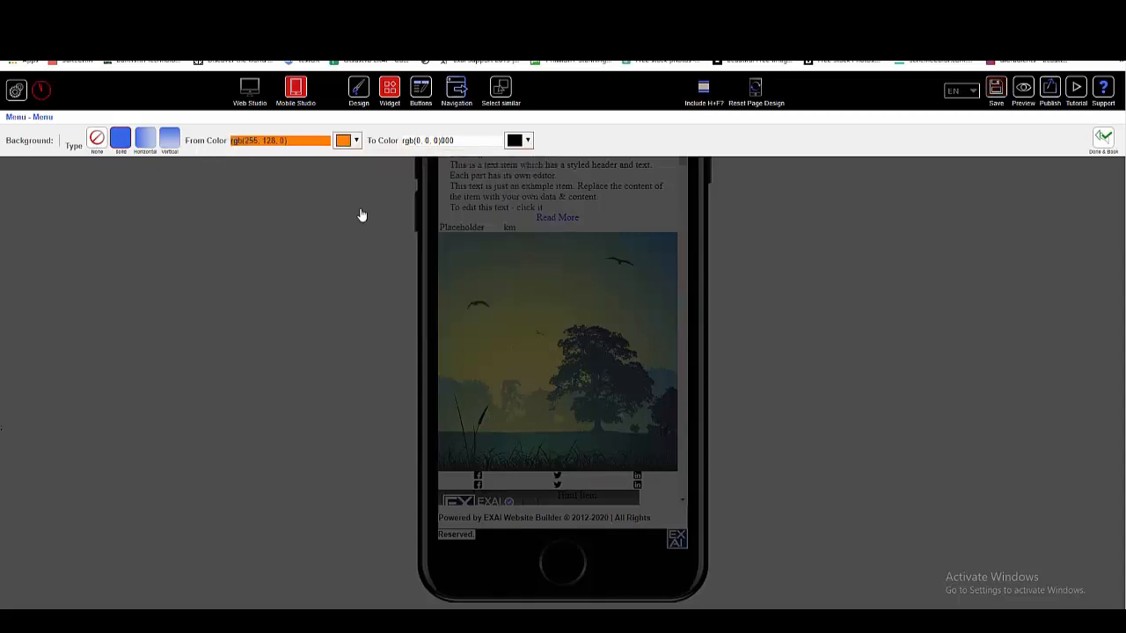
click(1103, 141)
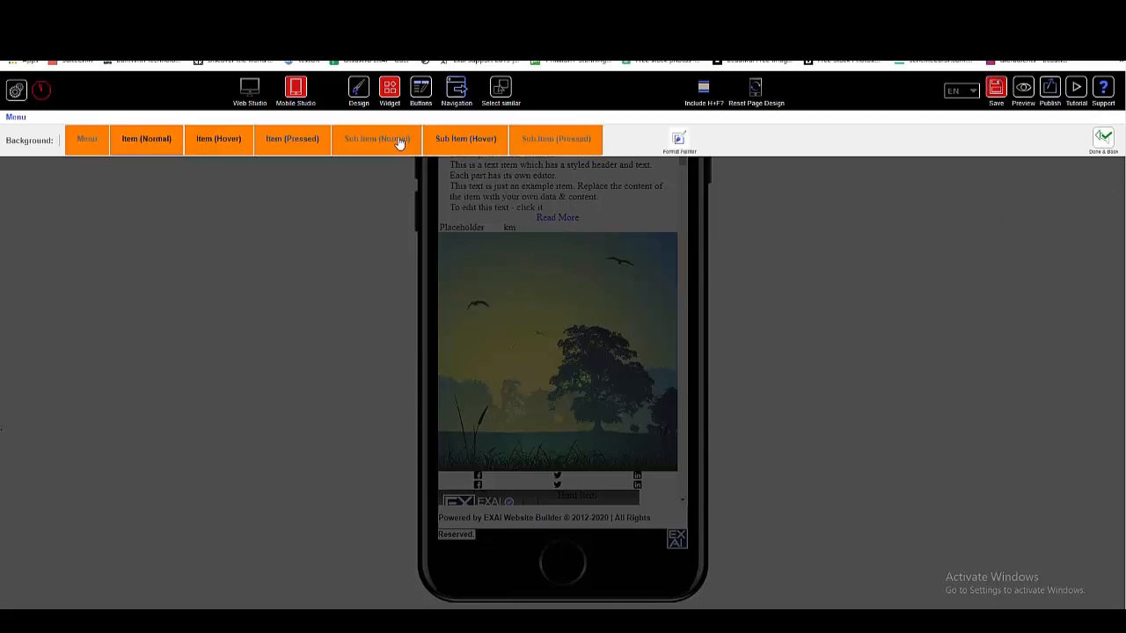
- Set the background of the menu's Item (Normal) state to solid light gray, rgb(192, 192, 192)
click(140, 148)
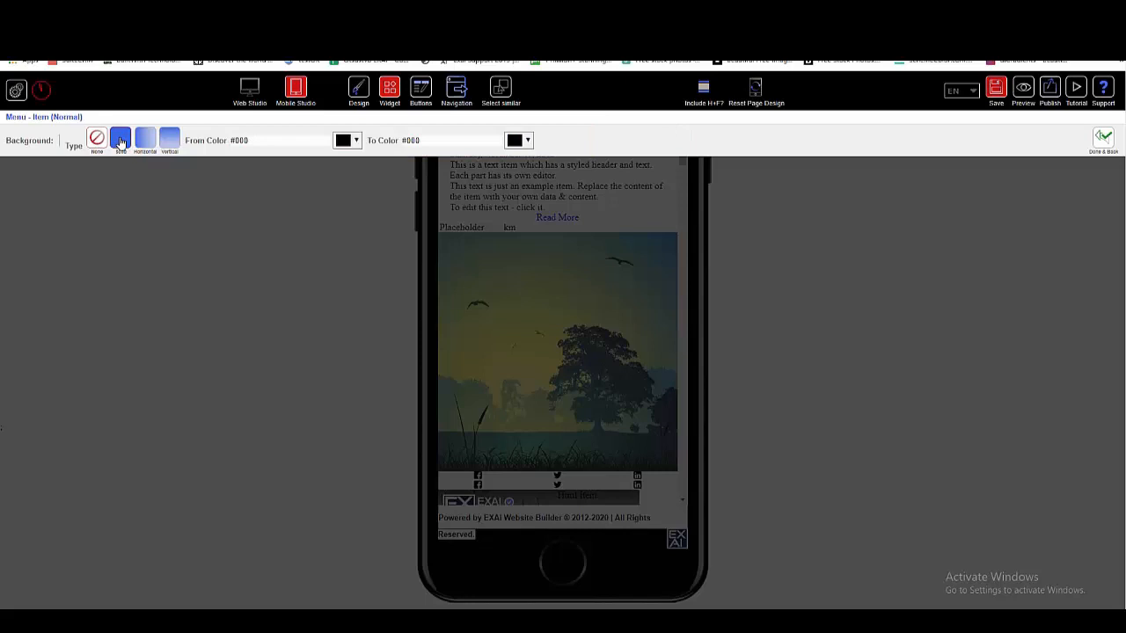
click(346, 140)
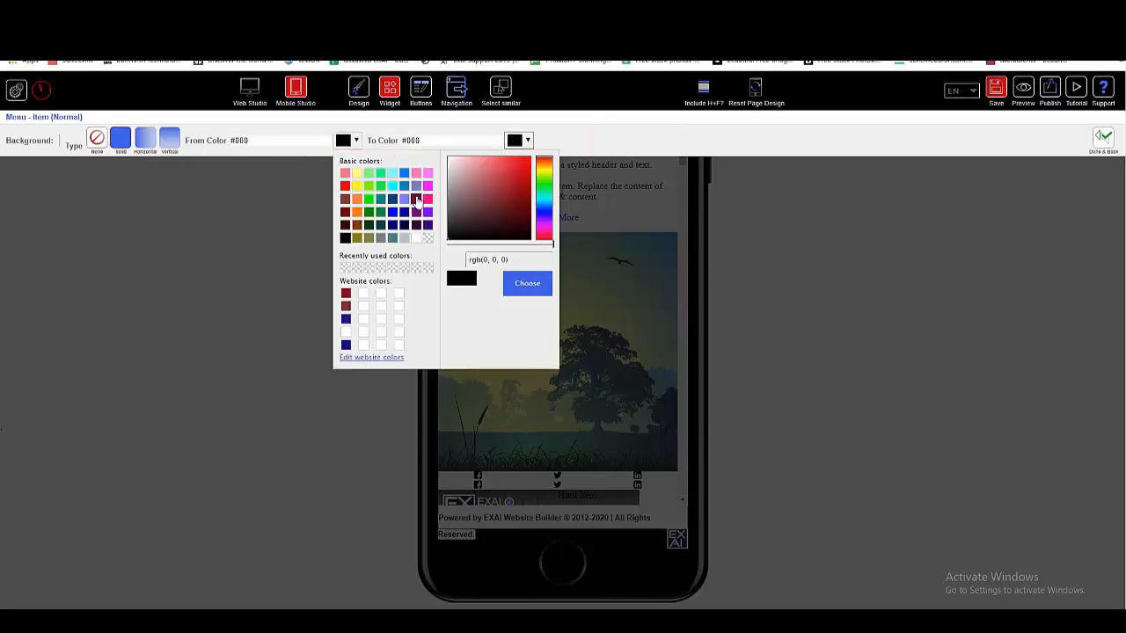
click(405, 238)
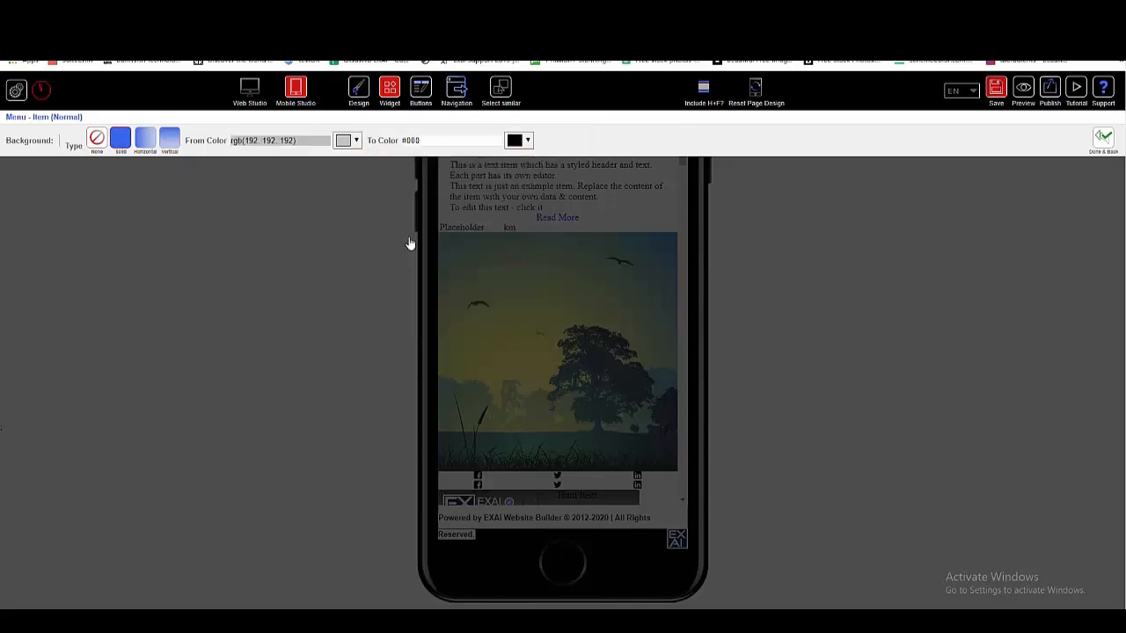
click(1104, 139)
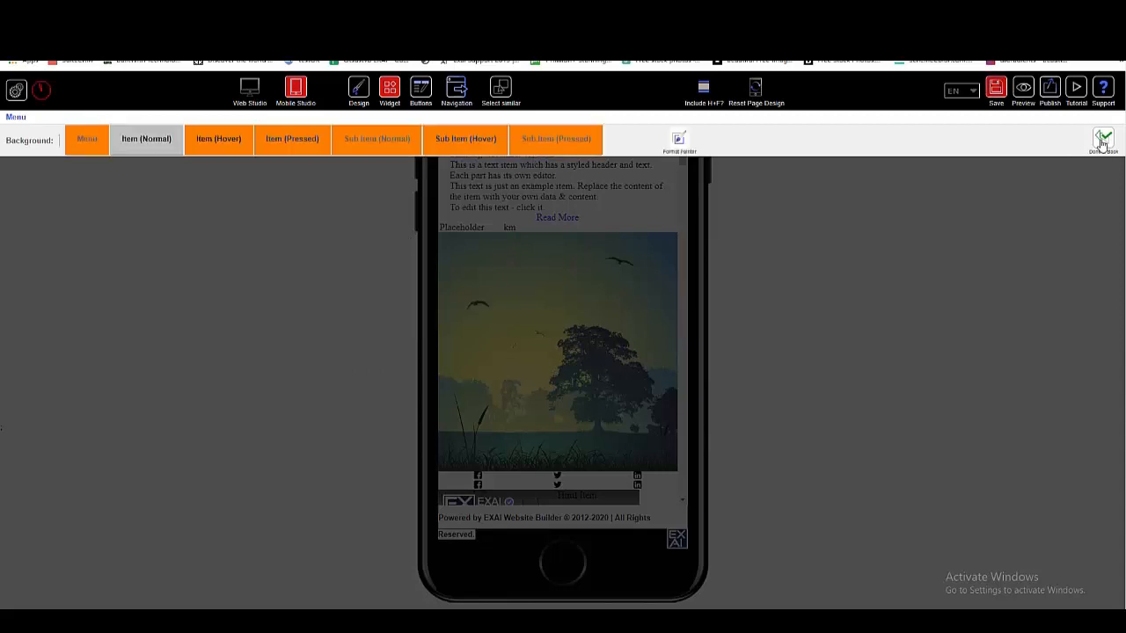
- Give the Item (Hover) state a horizontal gradient background from rgb(192, 192, 192) to rgb(255, 255, 0), and finish editing the menu widget
click(216, 139)
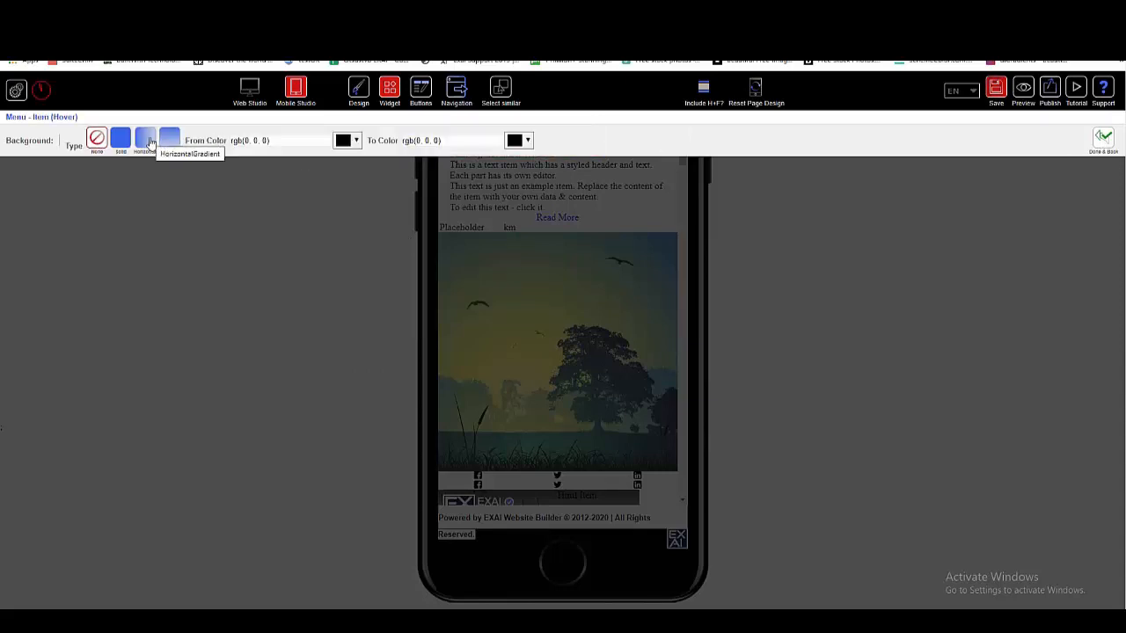
click(146, 141)
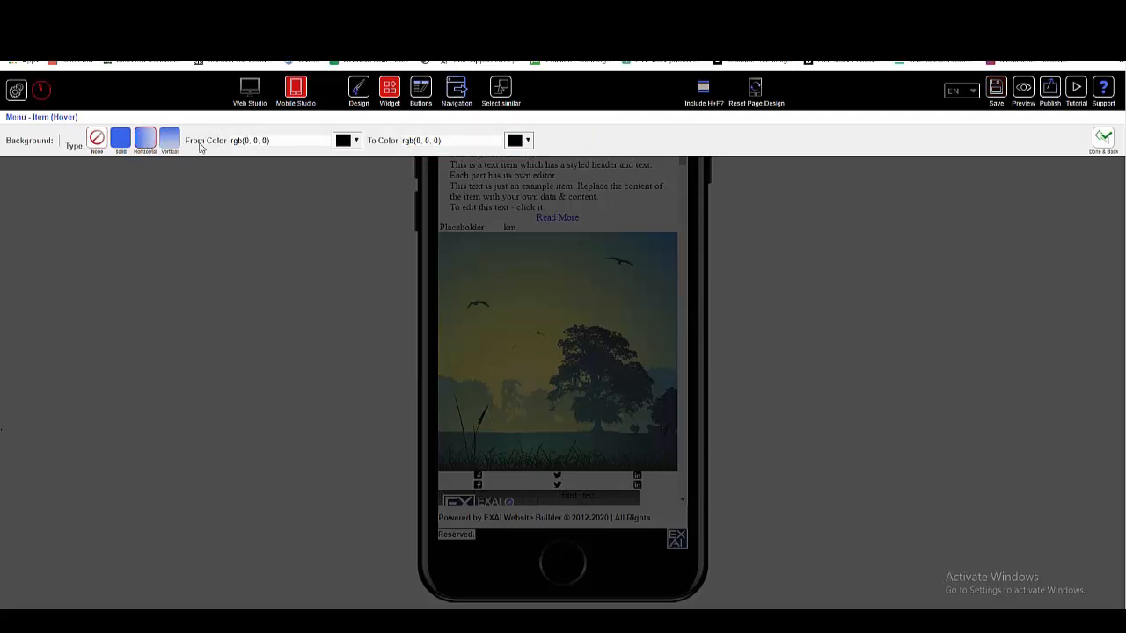
click(345, 141)
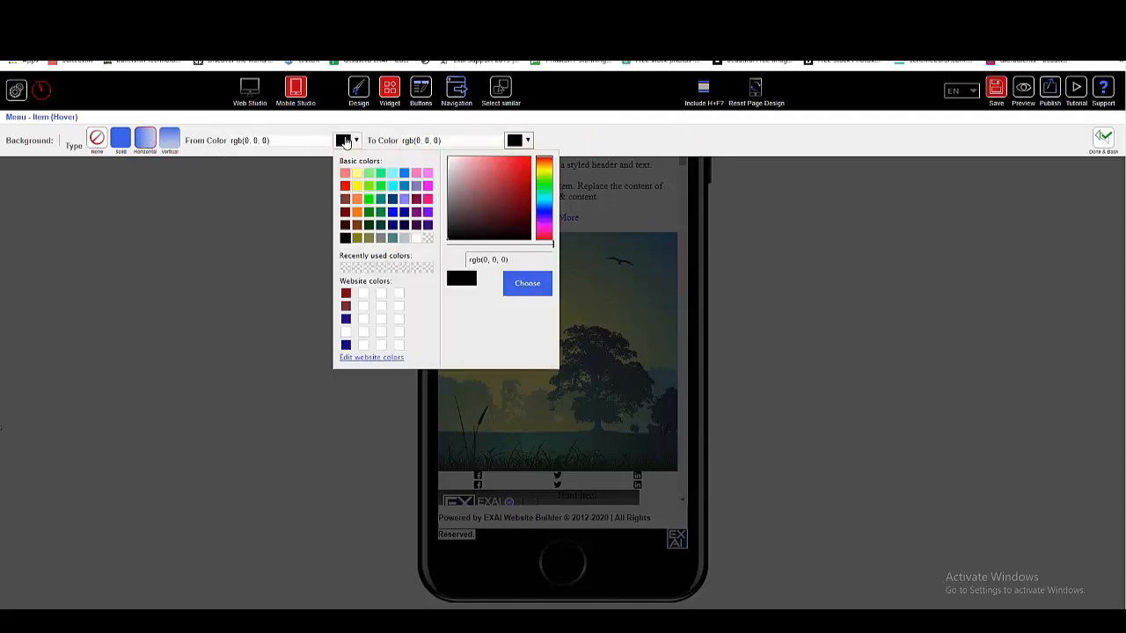
click(403, 238)
click(528, 141)
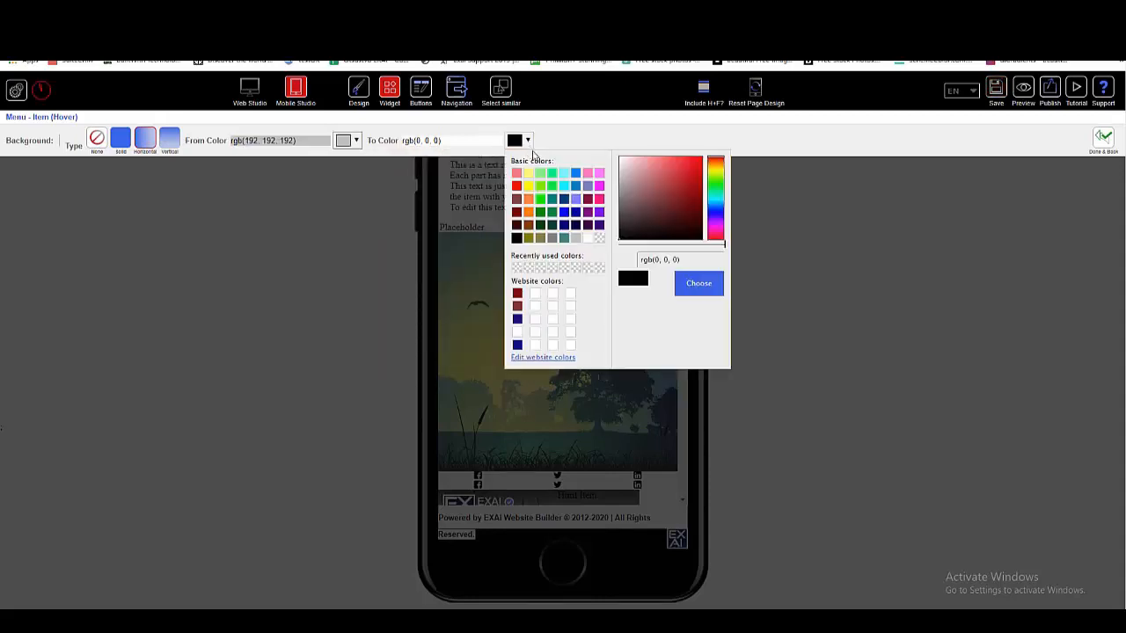
click(528, 186)
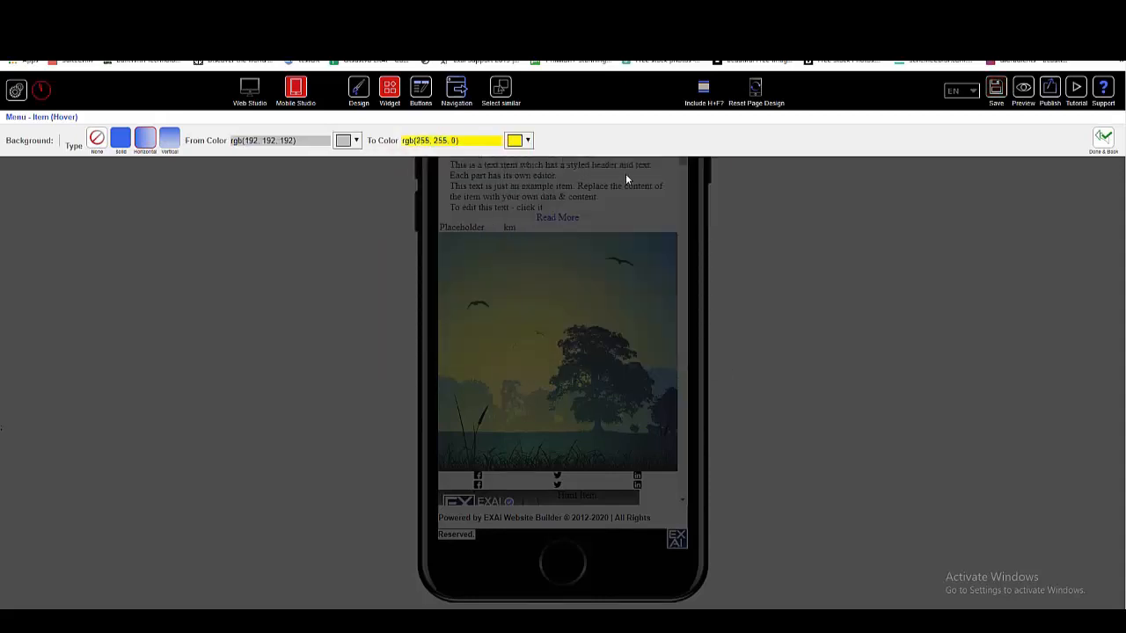
click(1103, 139)
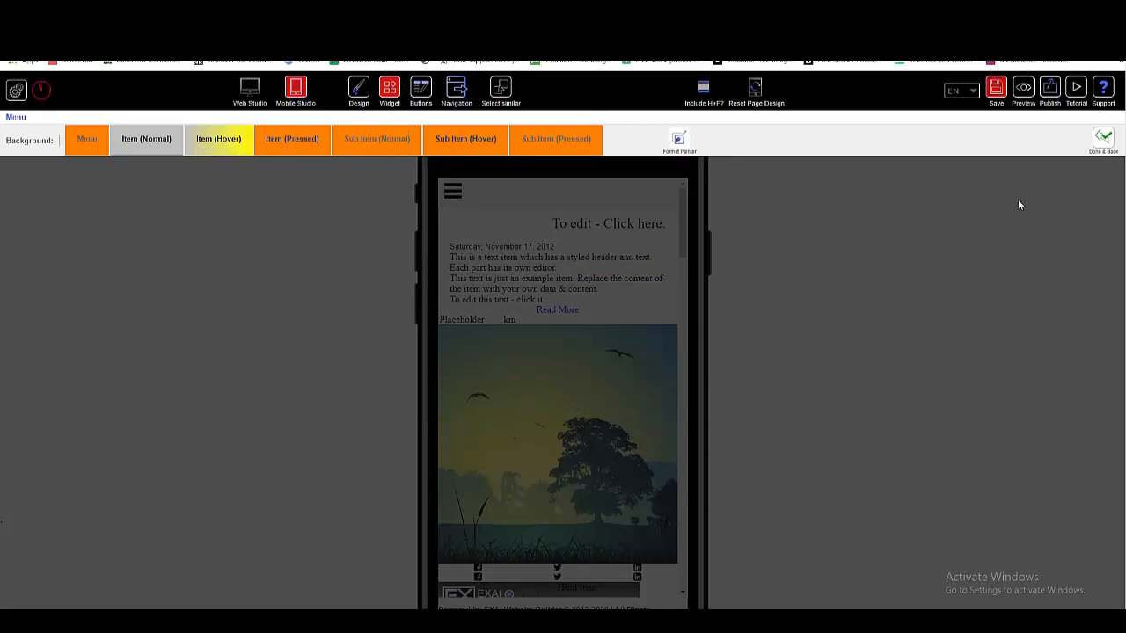
click(1101, 141)
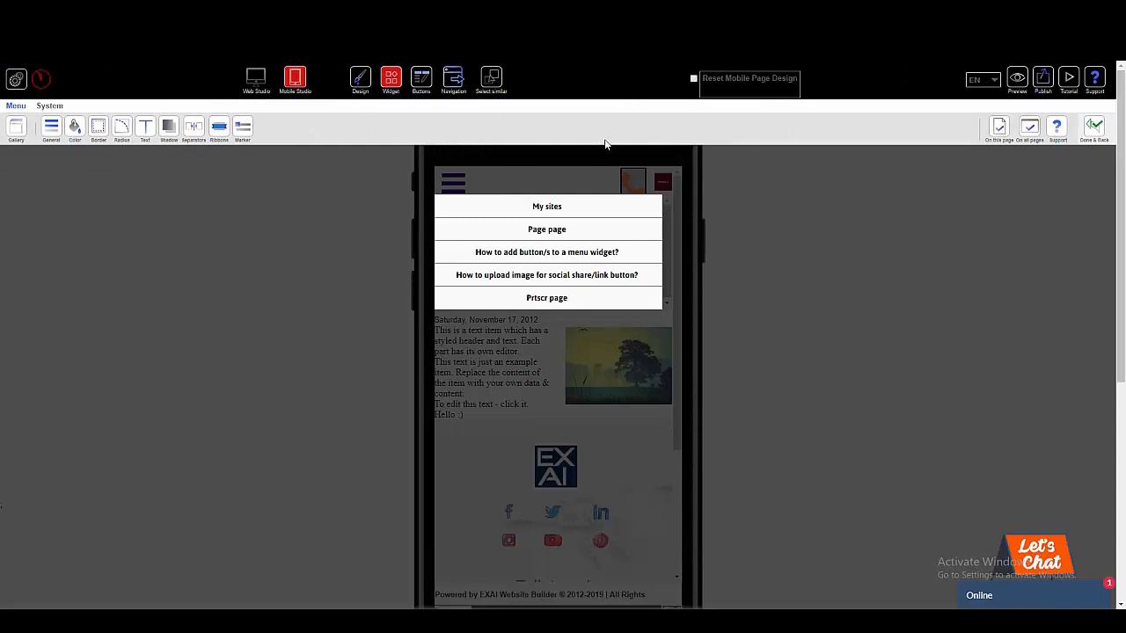
click(1093, 128)
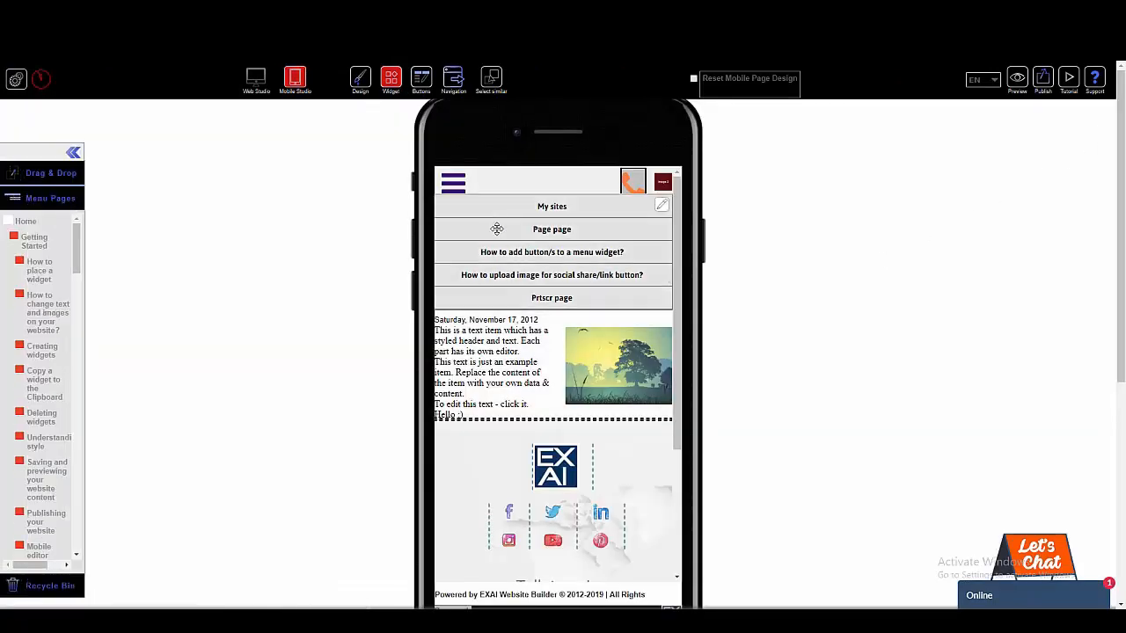
- Switch to navigation mode and test the hamburger menu on the mobile page
click(453, 77)
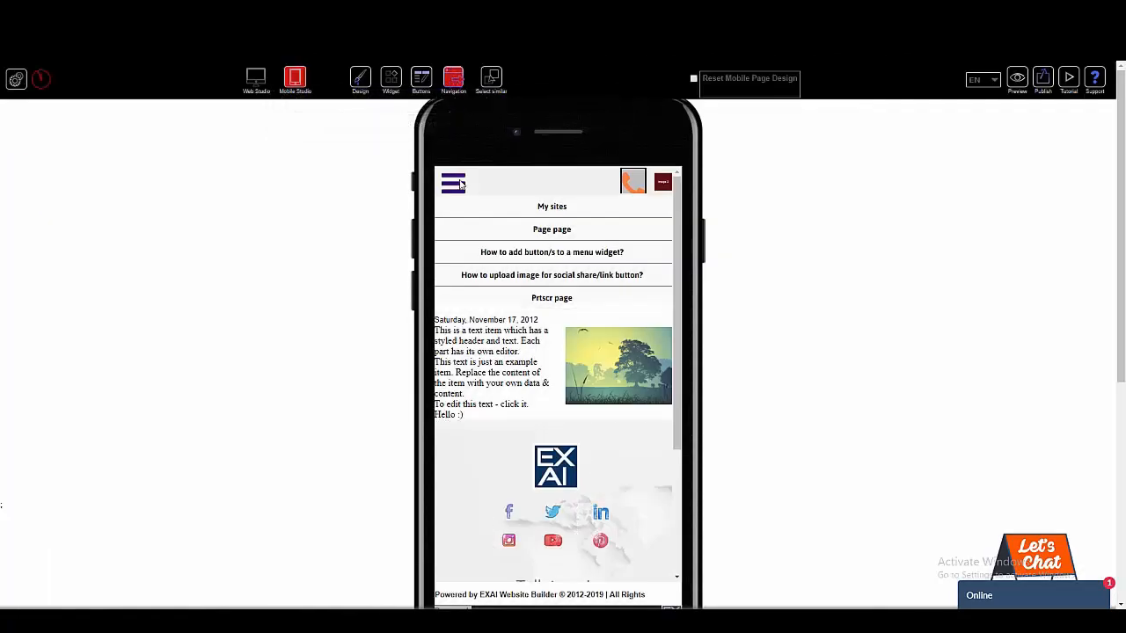
click(454, 183)
click(454, 183)
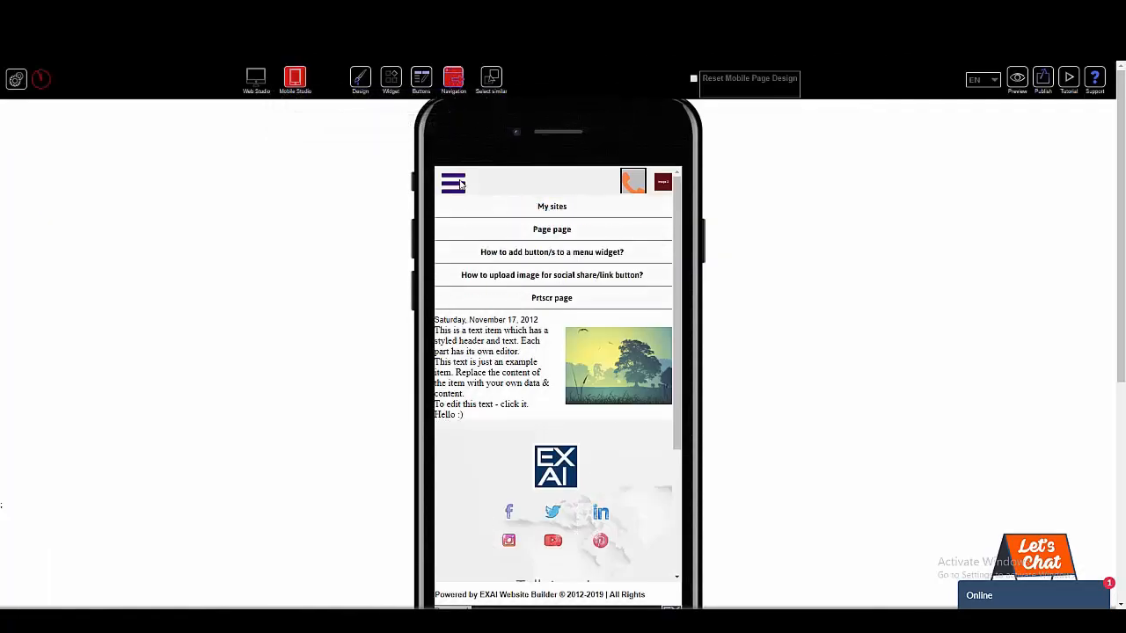